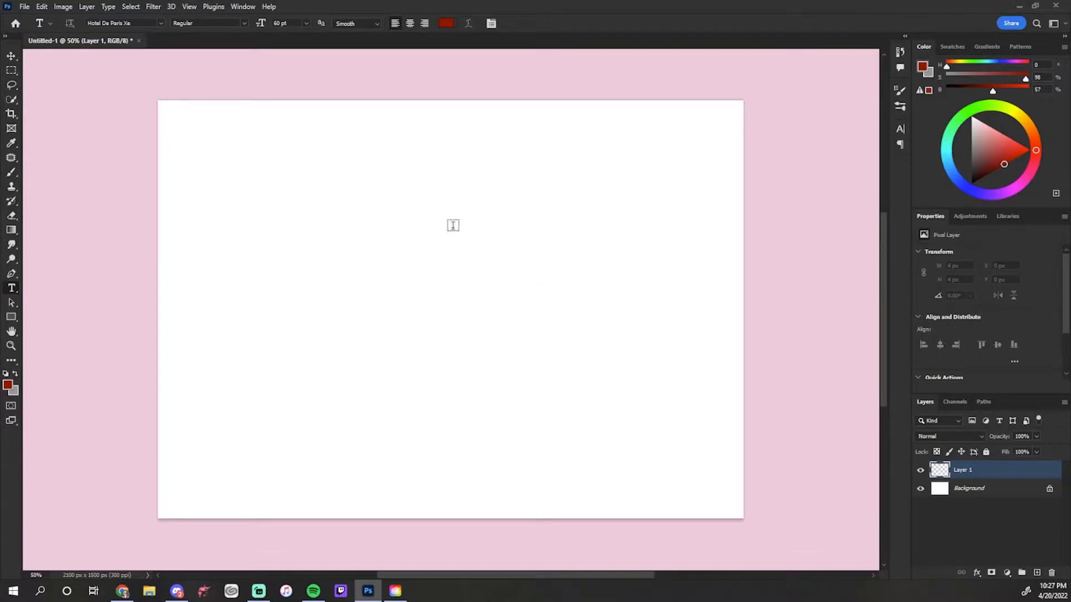
Step: Add the text GELATIN to the canvas as a type layer in Hotel De Paris Xe Regular at 60 pt
left_click(900, 129)
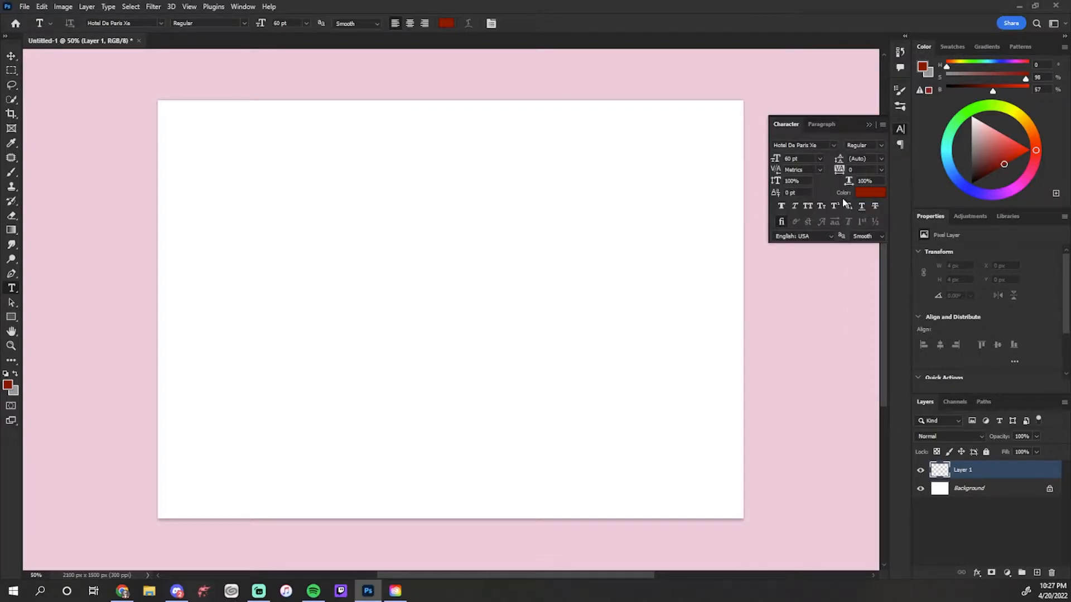
left_click(271, 256)
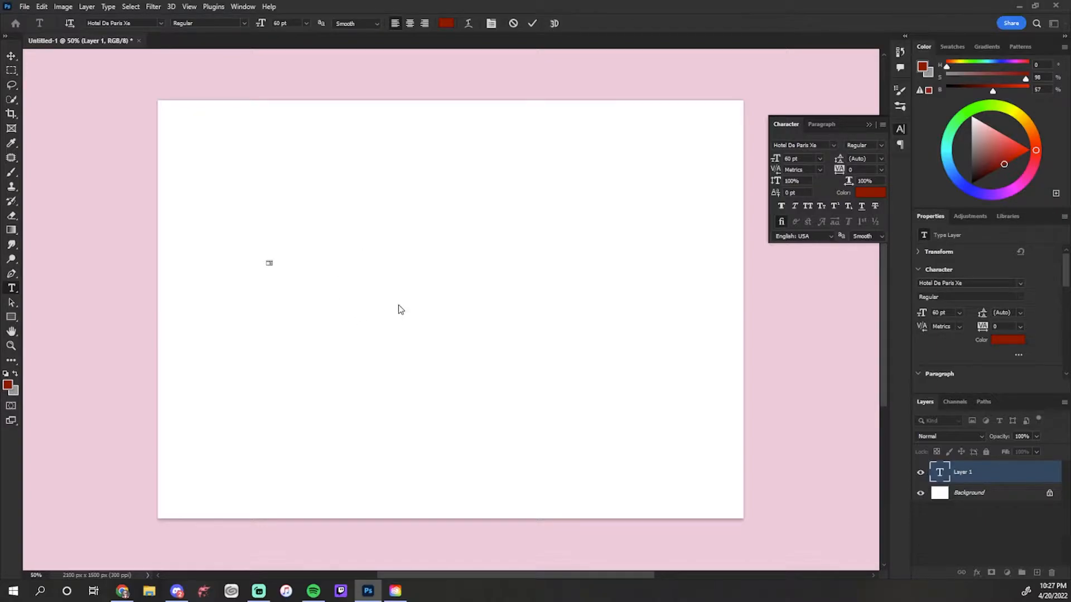
left_click(760, 451)
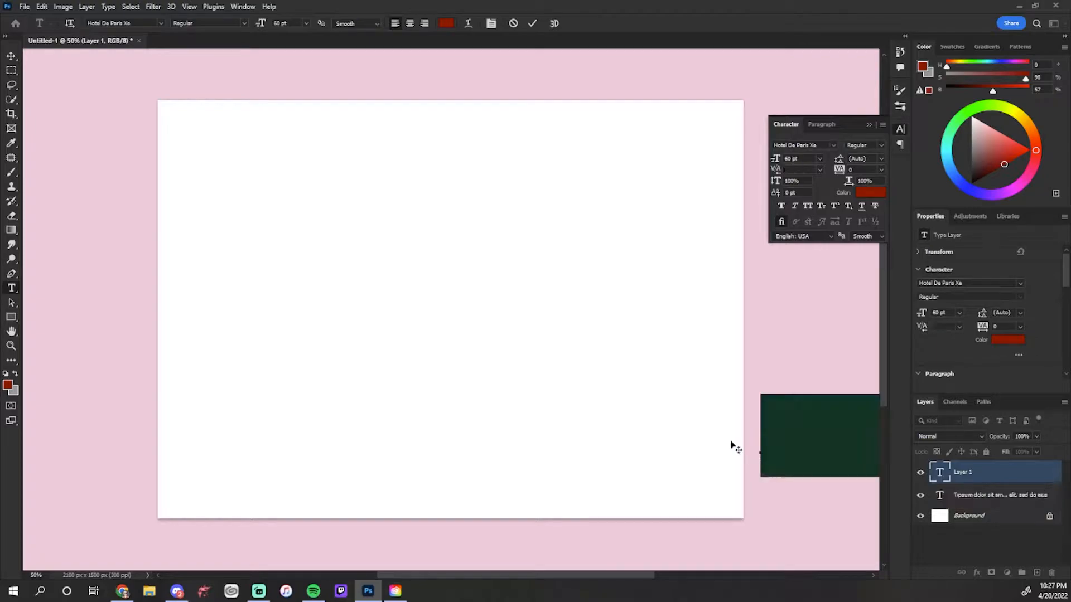
left_click(247, 230)
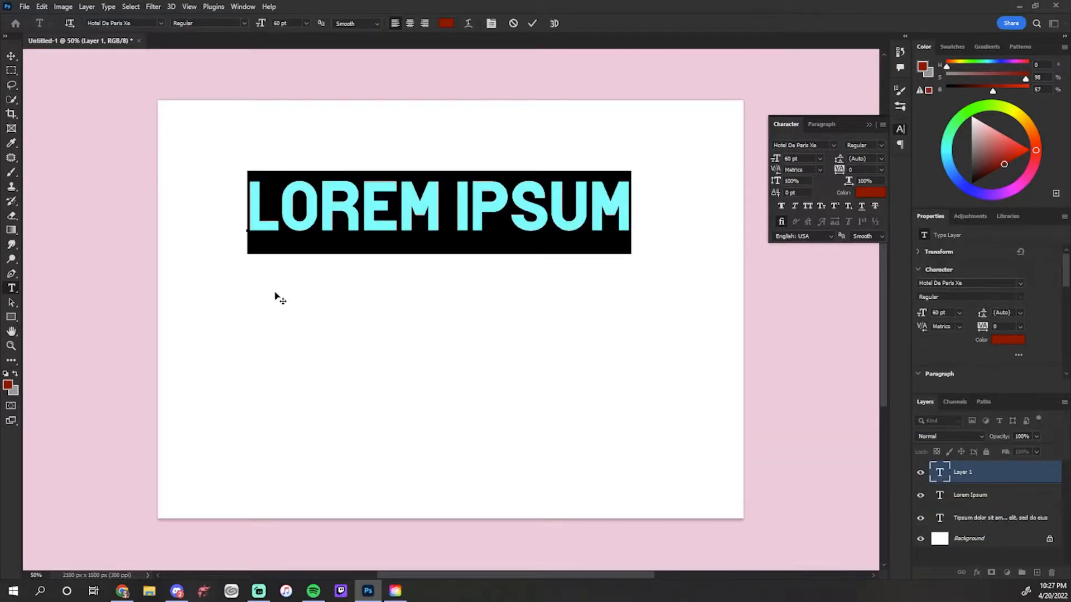
type("GE")
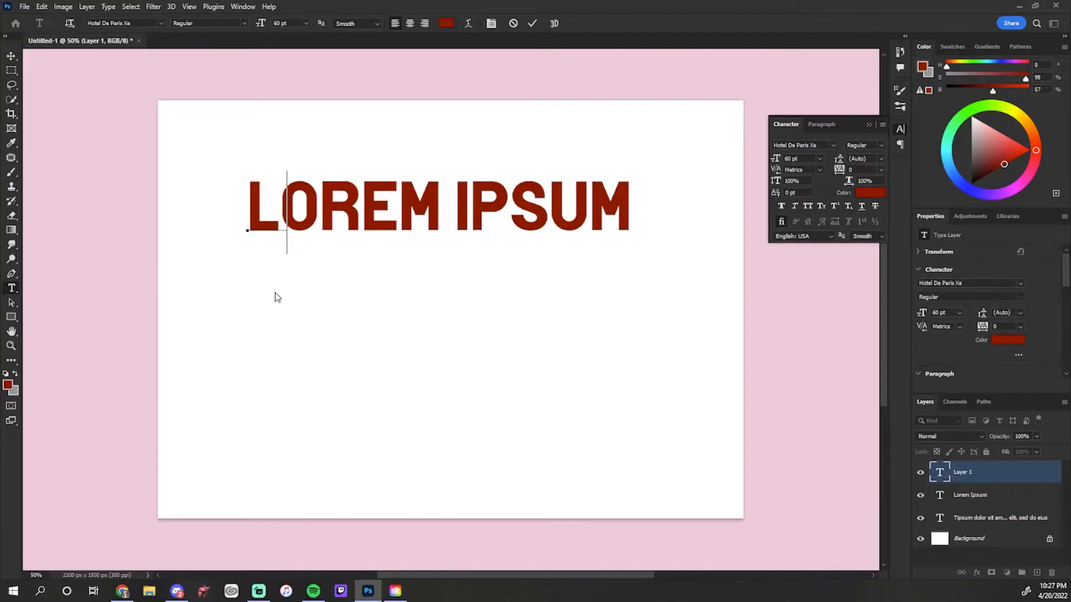
type("L")
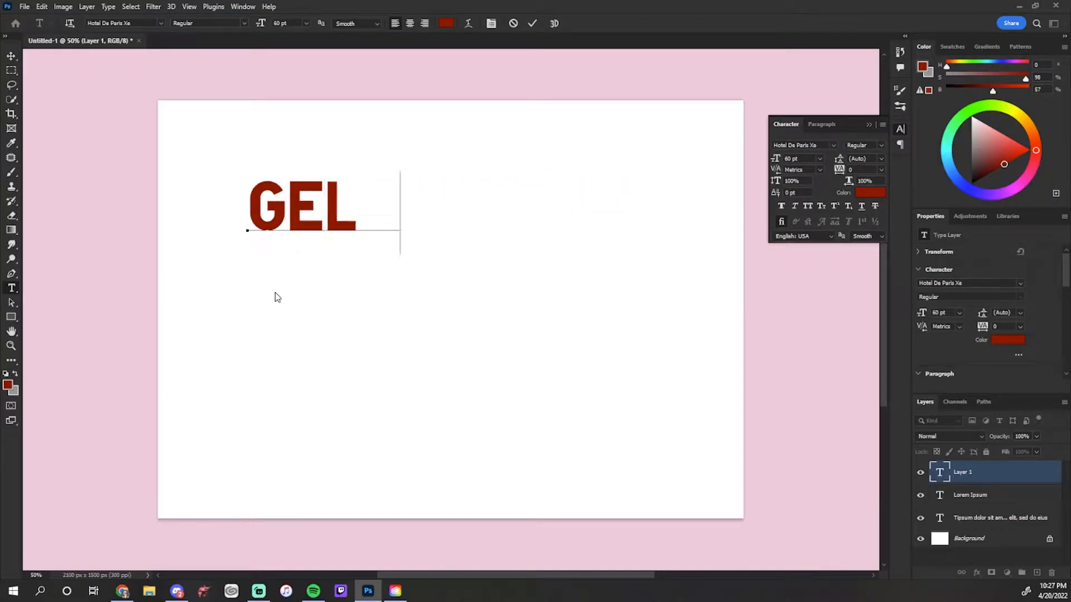
type("ATIN")
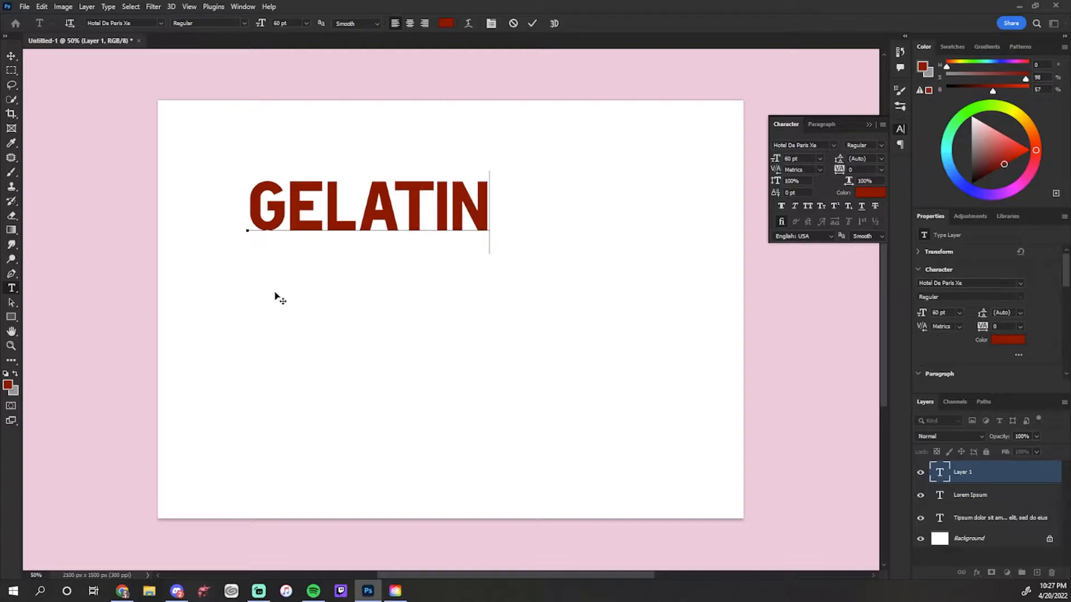
key("Return")
type("\\")
key("BackSpace")
left_click(532, 23)
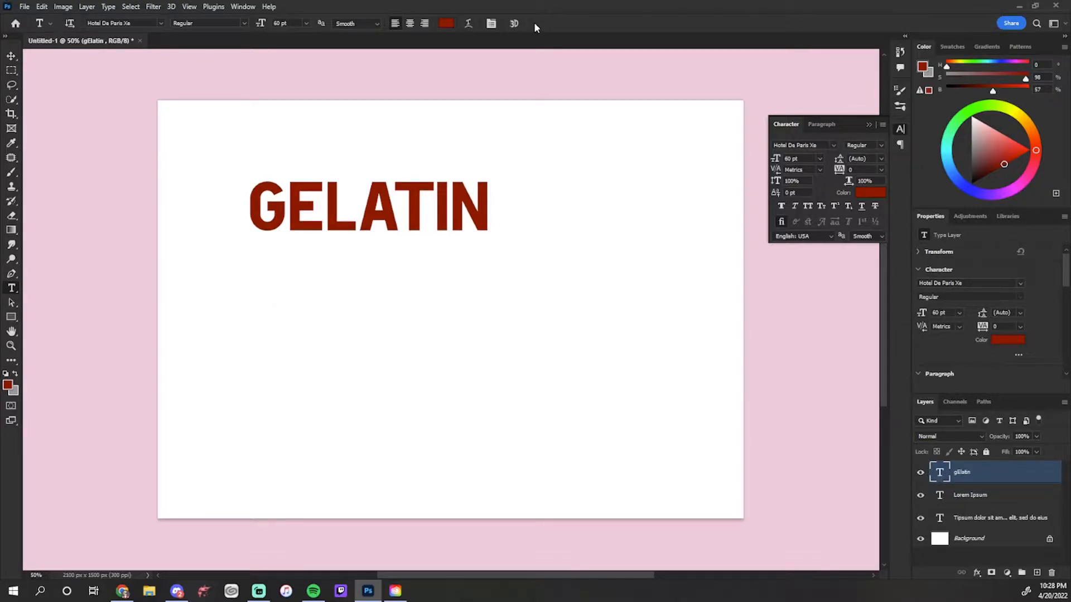
Step: Scale the GELATIN text to about 137 pt so it nearly spans the canvas width, and reposition it near the middle
key("ctrl+t")
left_click_drag(491, 335, 723, 498)
left_click_drag(239, 163, 152, 102)
left_click_drag(518, 242, 523, 335)
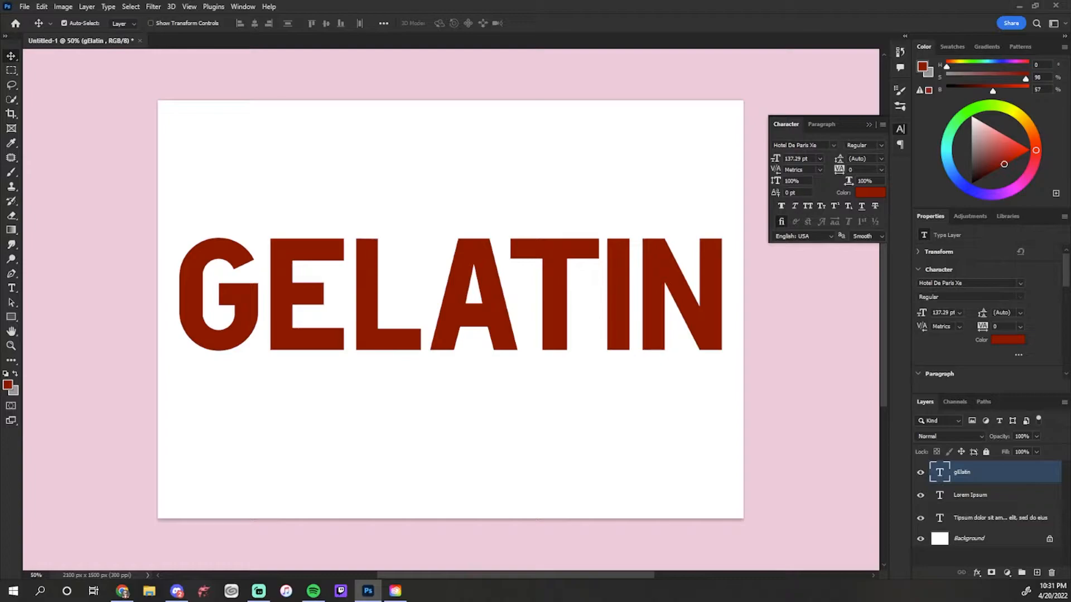
Step: Delete the two stray placeholder text layers beneath the GELATIN layer
left_click(1004, 495)
left_click(1050, 573)
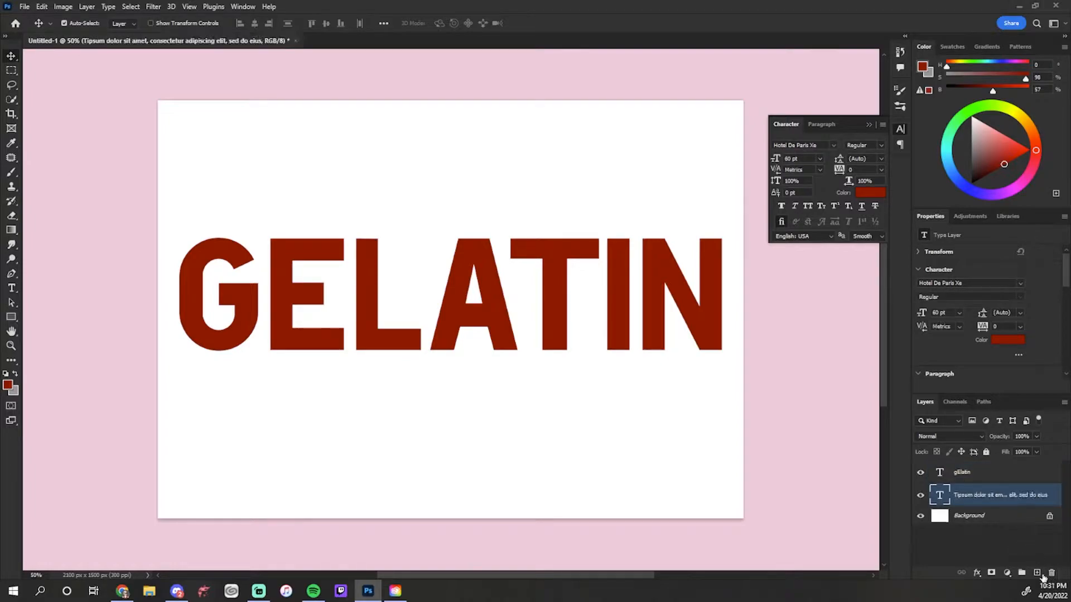
left_click(1051, 573)
Step: Convert the GELATIN text layer to a smart object
left_click(973, 481)
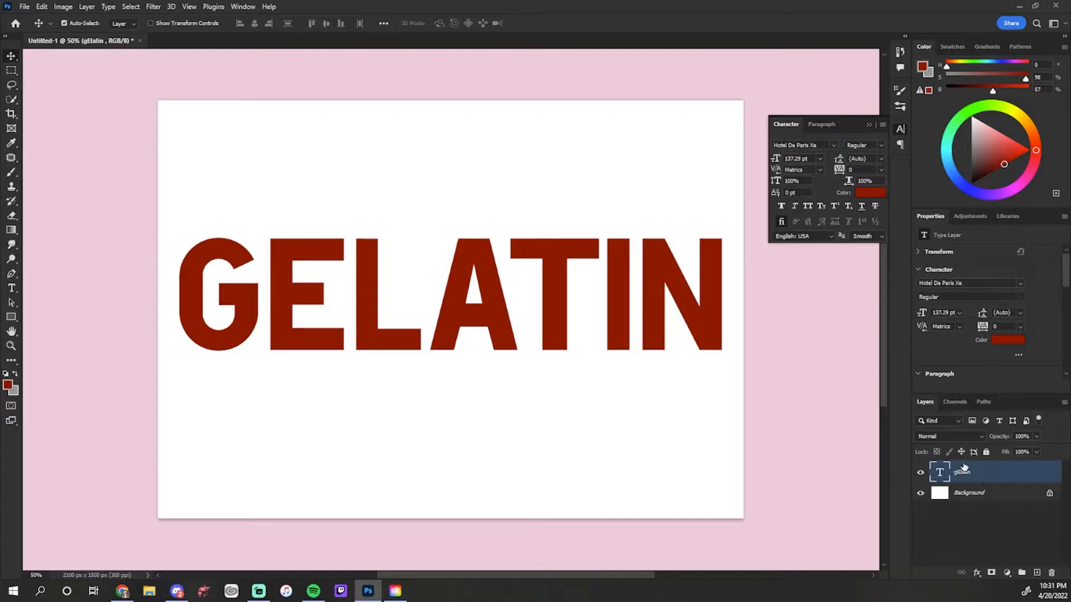
right_click(958, 472)
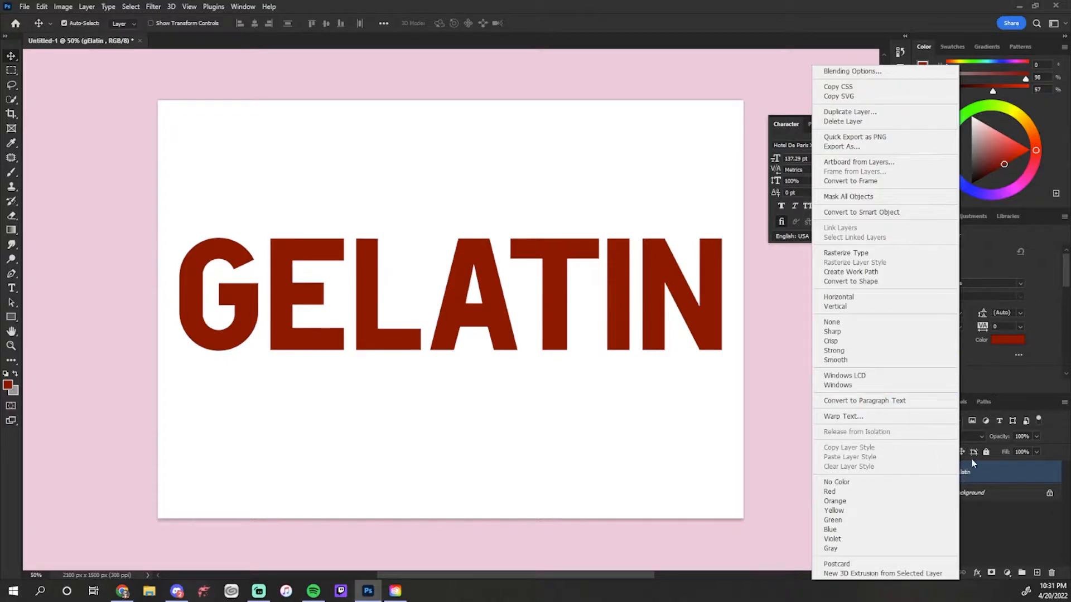
right_click(991, 473)
right_click(966, 473)
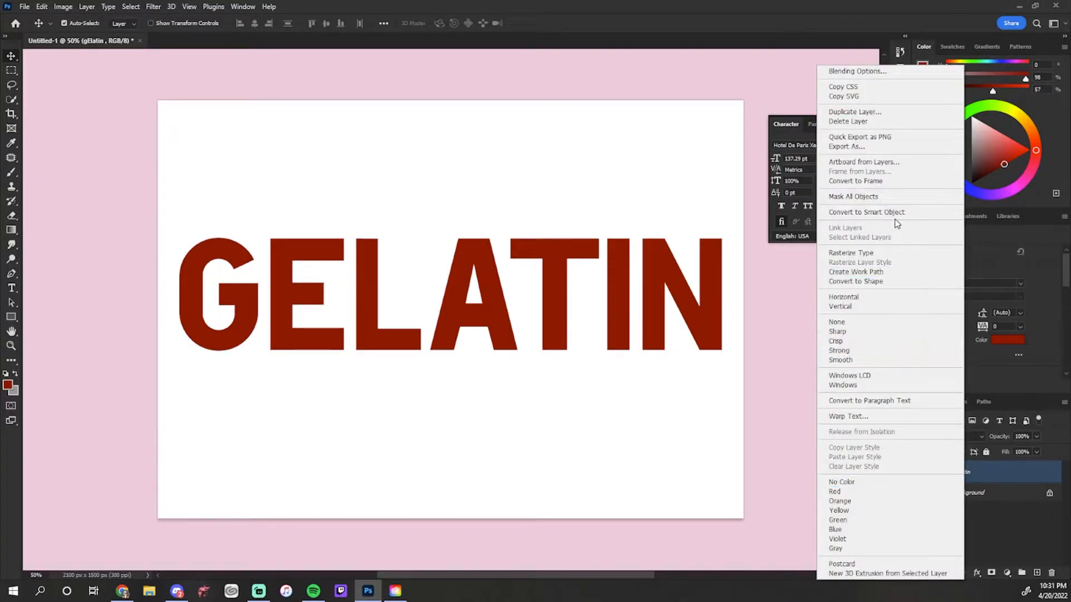
left_click(922, 216)
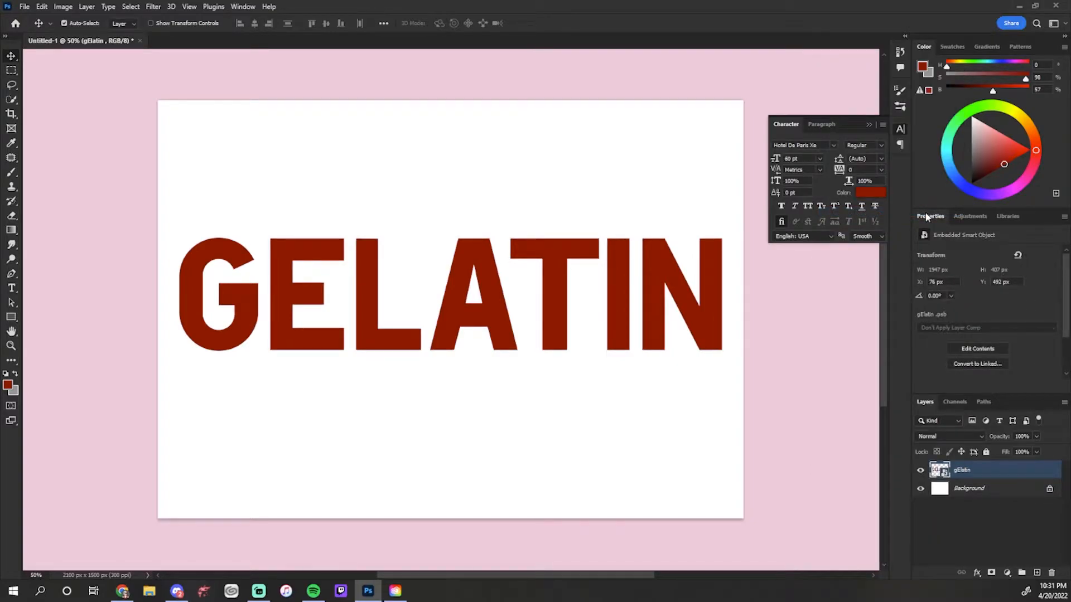
Step: Add a Bevel & Emboss effect to the GELATIN smart object
left_click(976, 575)
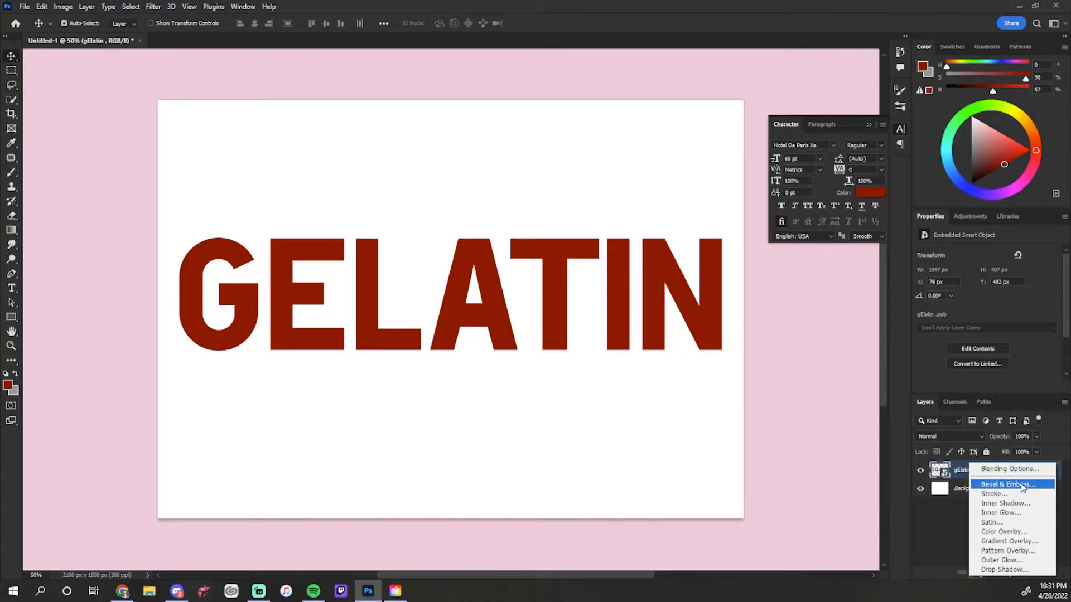
left_click(952, 575)
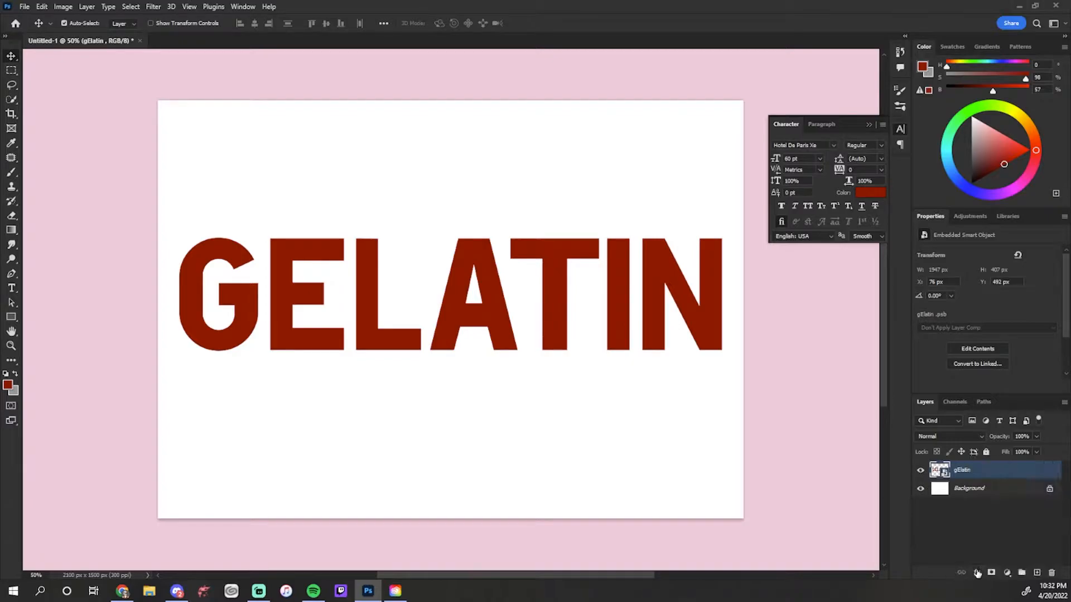
left_click(977, 574)
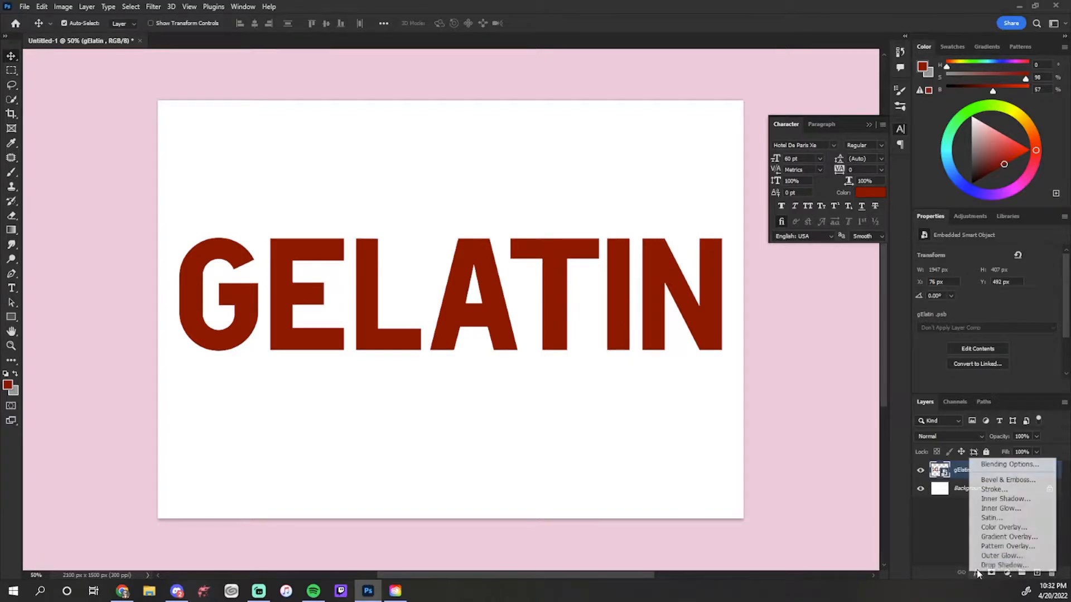
left_click(1011, 480)
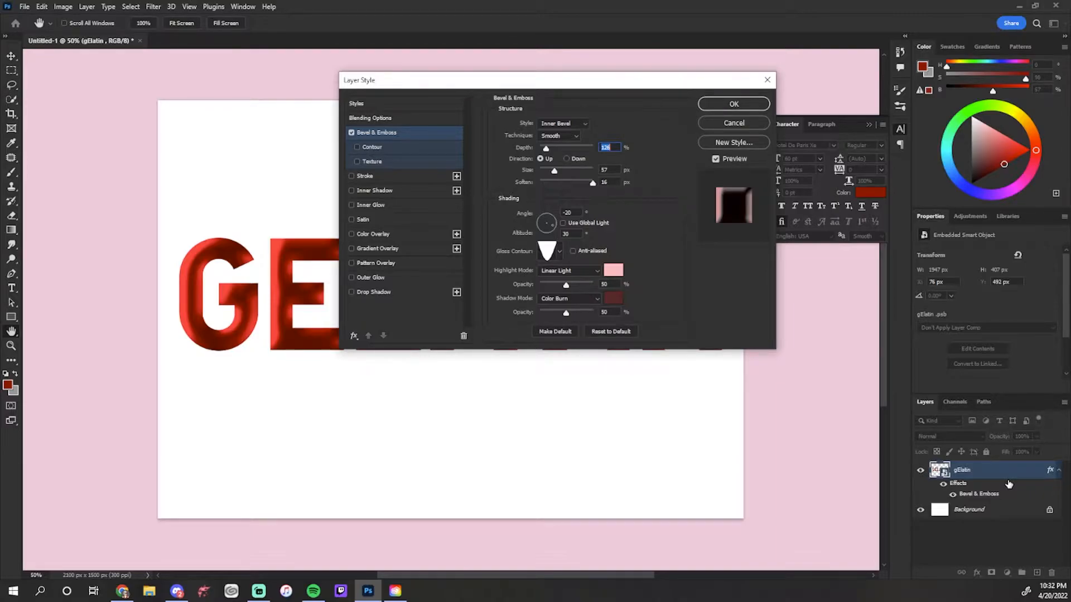
Step: Set the bevel's style to Inner Bevel, its technique to Smooth and its direction to Up
left_click(576, 124)
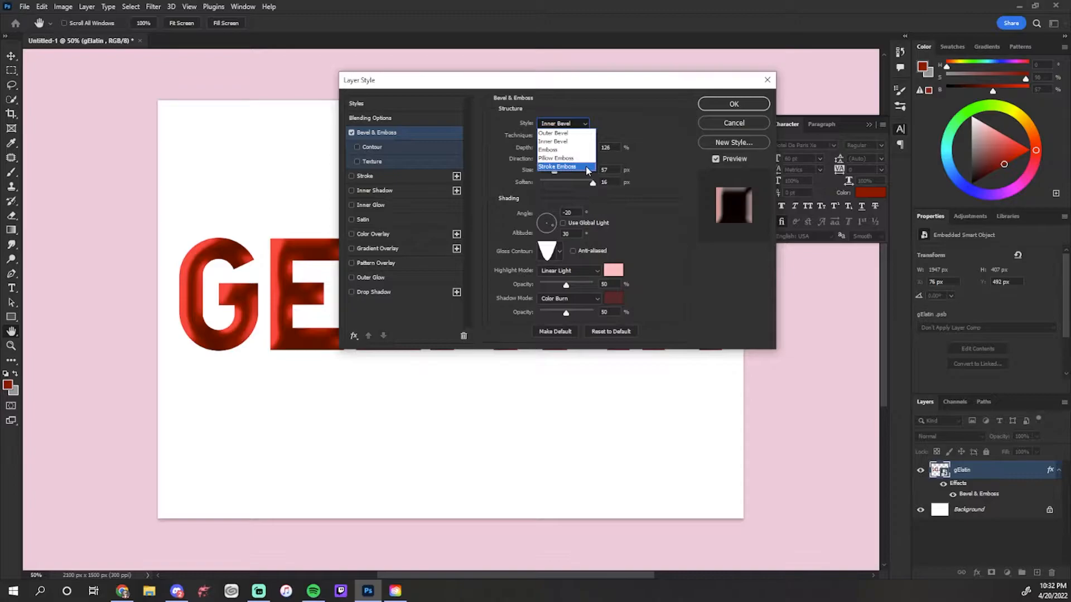
left_click(590, 143)
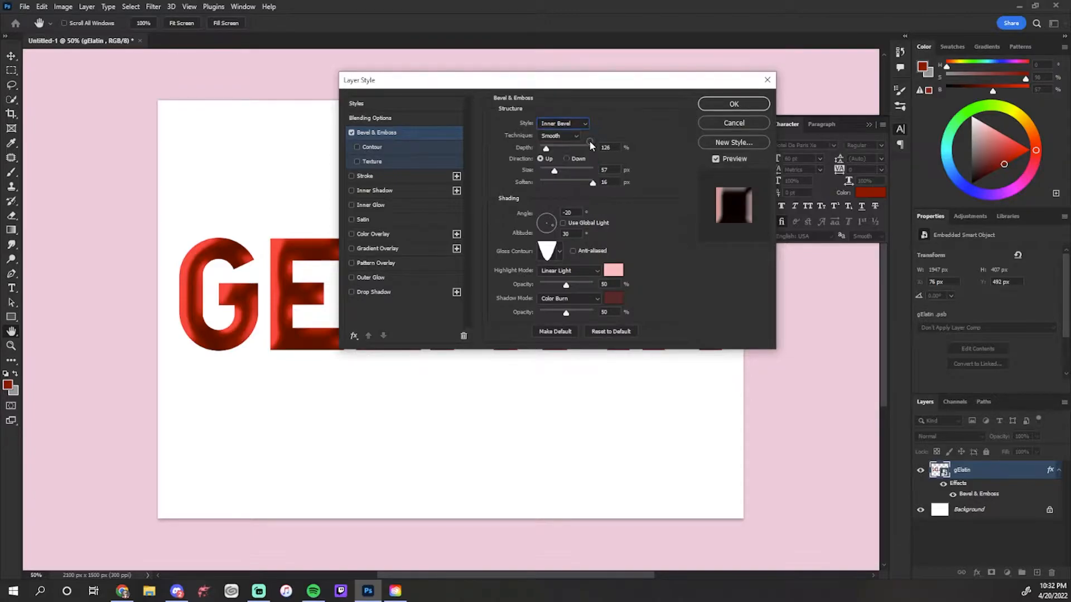
left_click(572, 136)
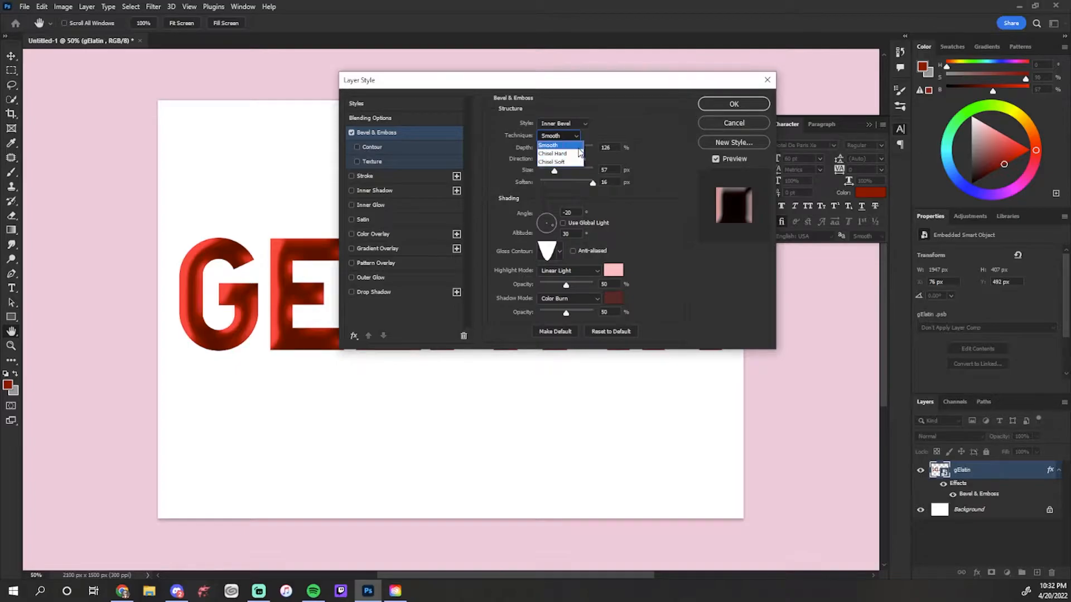
left_click(575, 144)
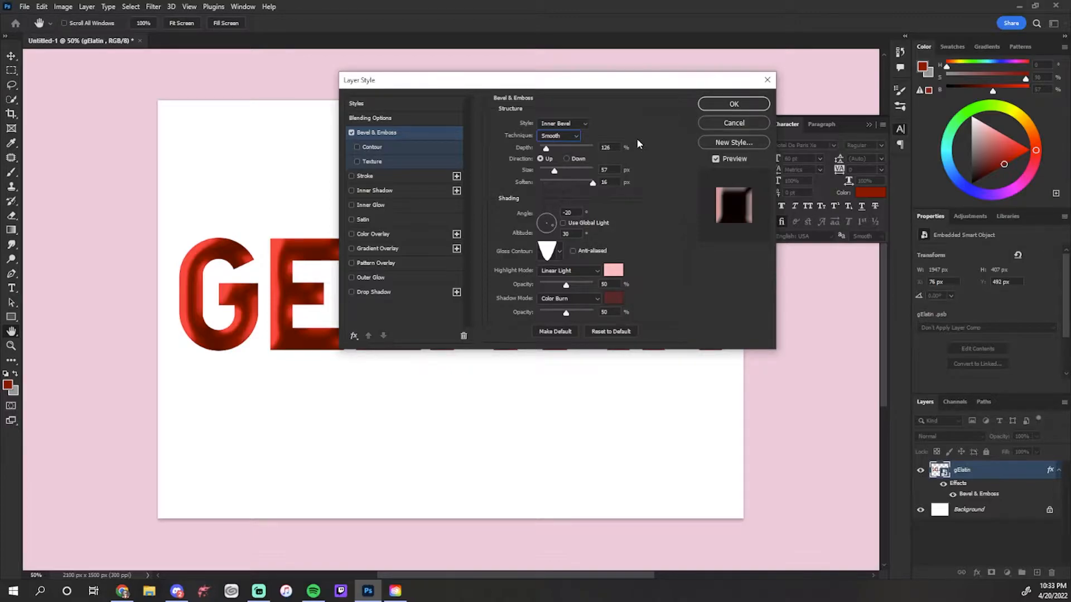
left_click(566, 159)
left_click(540, 159)
key("Tab")
Step: Leave the bevel's Use Global Light off with angle -20° and altitude 30°, and choose the Cone - Inverted gloss contour
left_click(565, 212)
left_click(562, 223)
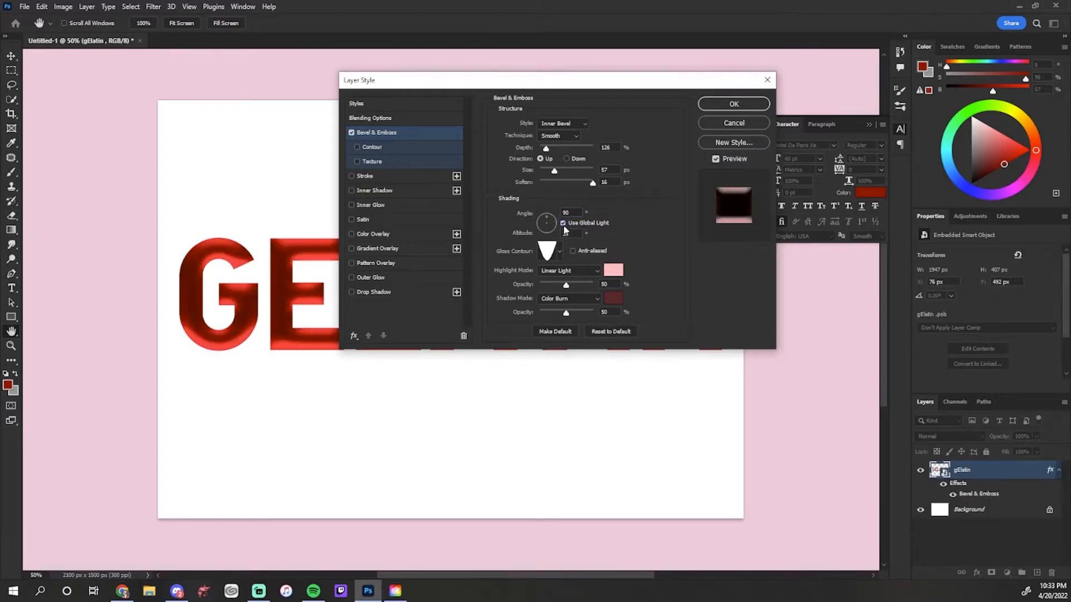
left_click(563, 223)
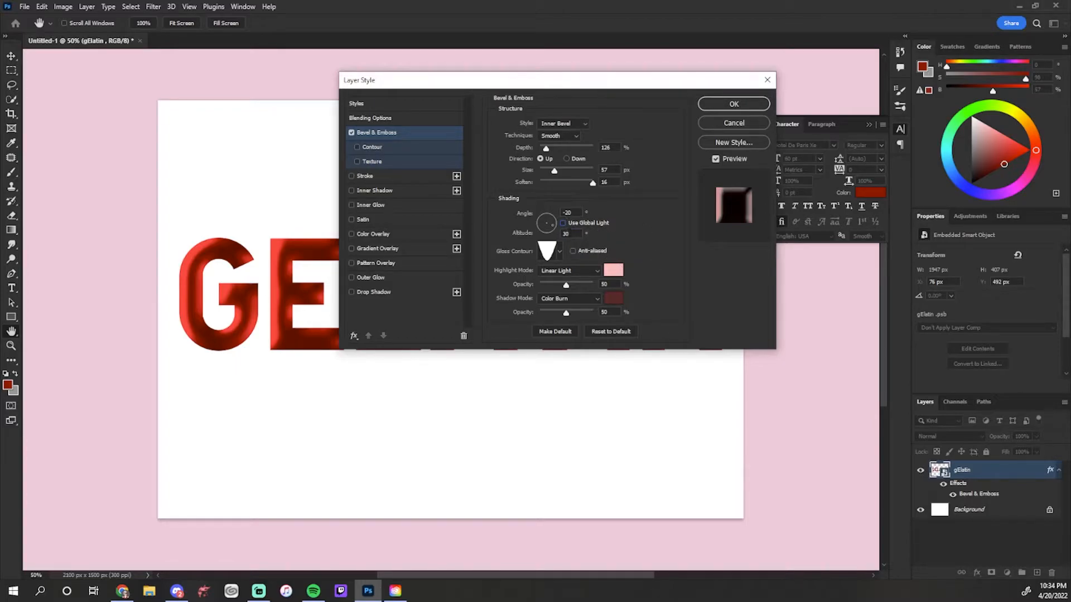
double_click(566, 233)
left_click(562, 253)
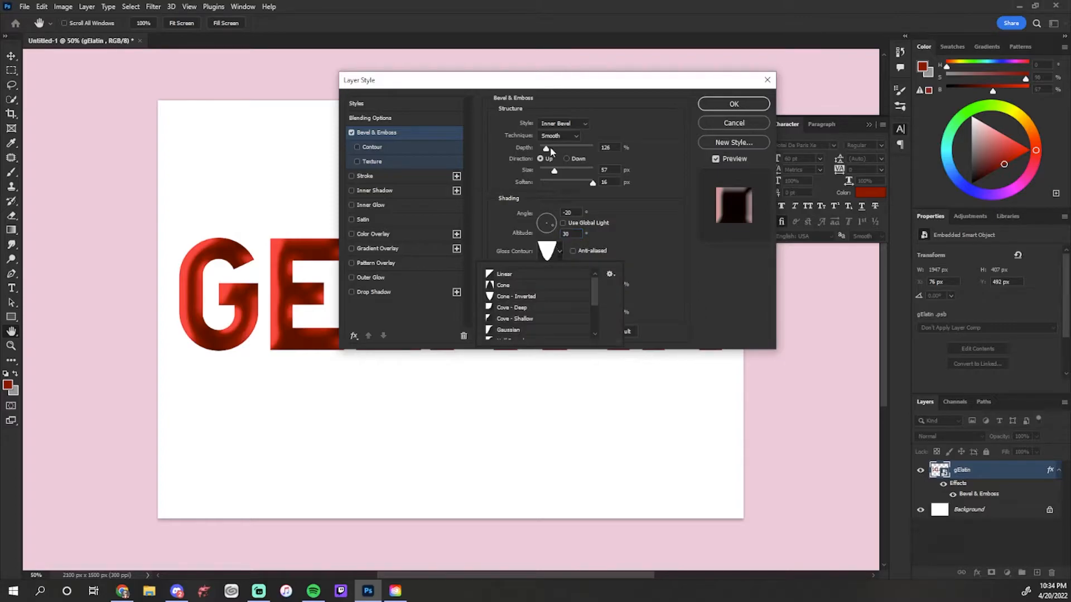
mouse_move(595, 285)
left_mouse_down()
mouse_move(594, 315)
mouse_move(597, 283)
left_mouse_up()
left_click(538, 299)
left_click(640, 287)
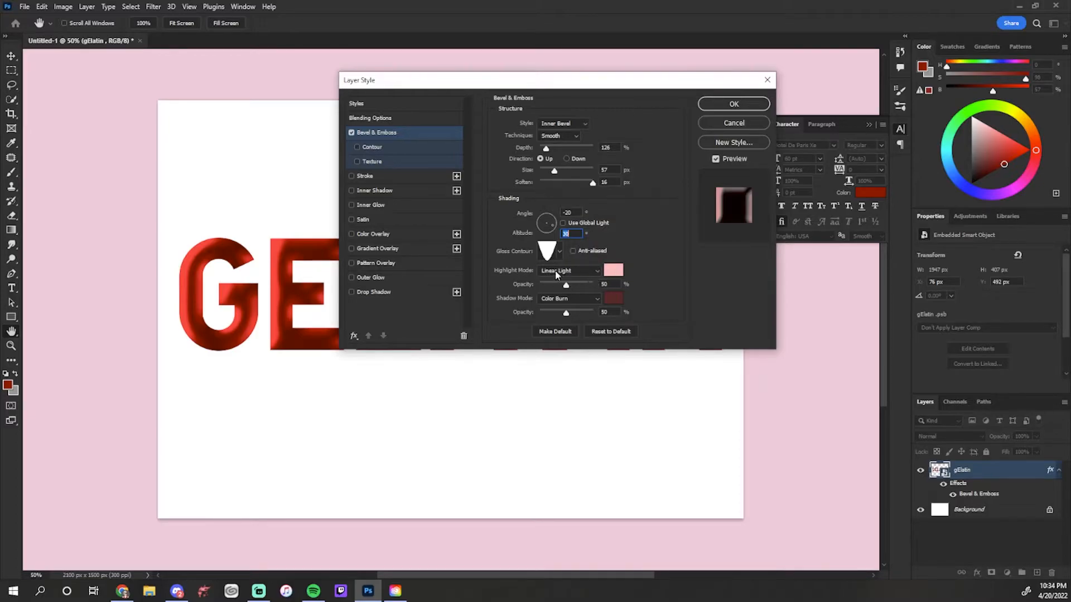
Step: Use fdbebe as the bevel's highlight colour and set the highlight opacity to 50%
left_click(614, 270)
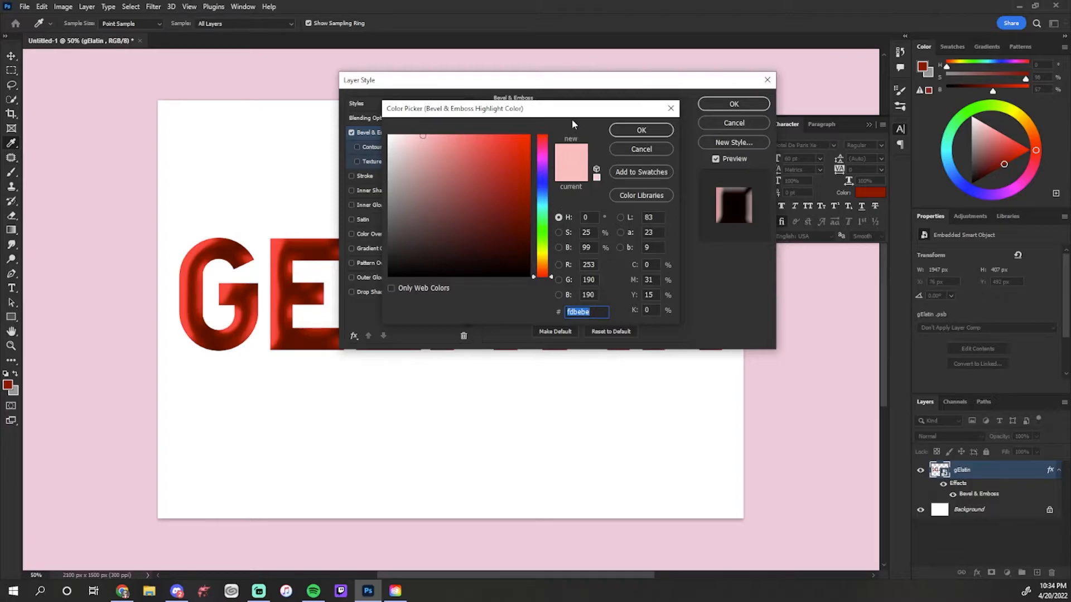
left_click(662, 129)
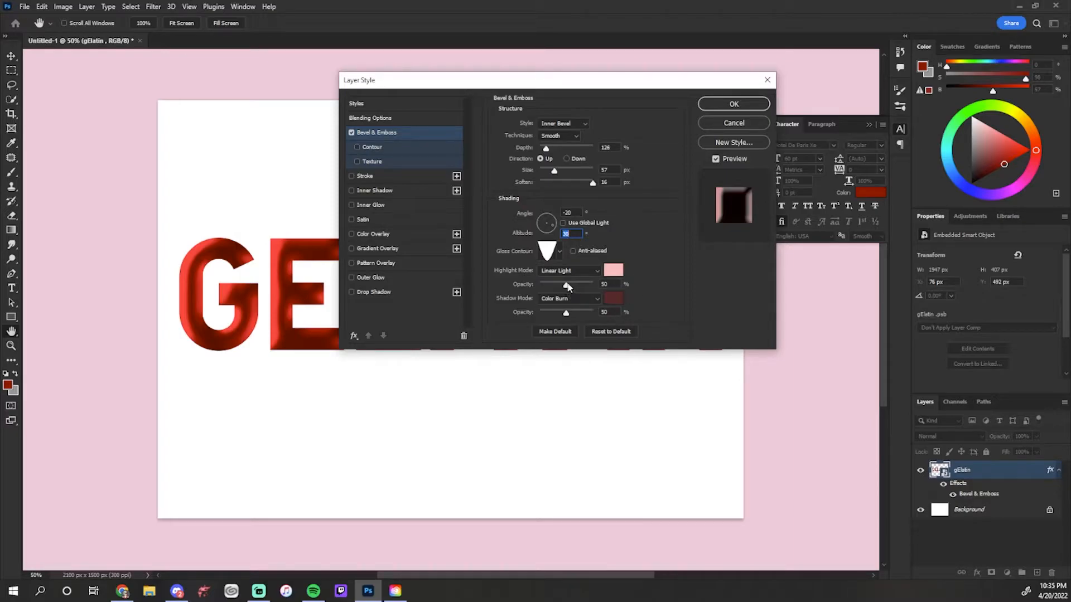
left_click_drag(566, 286, 418, 353)
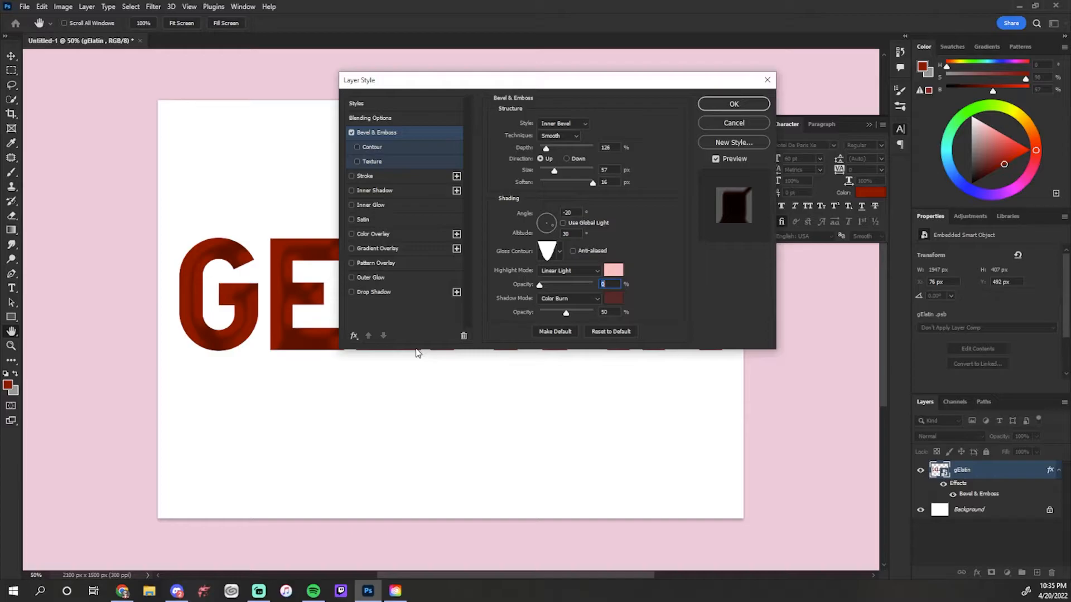
left_click_drag(544, 285, 564, 285)
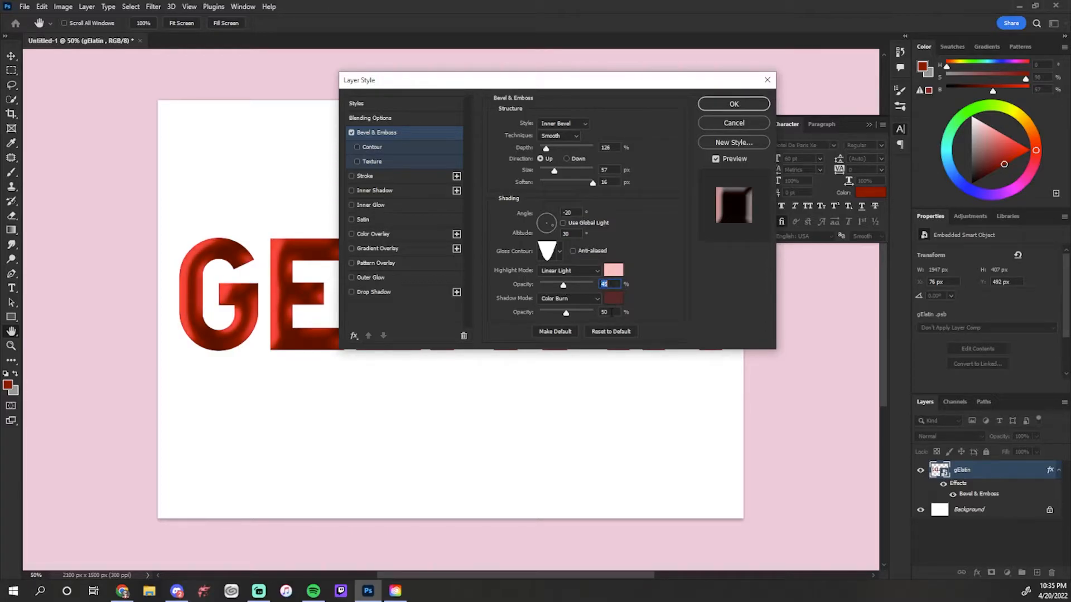
type("50")
Step: Set the bevel's shadow mode to Color Burn with 582828 as the shadow colour
left_click(581, 296)
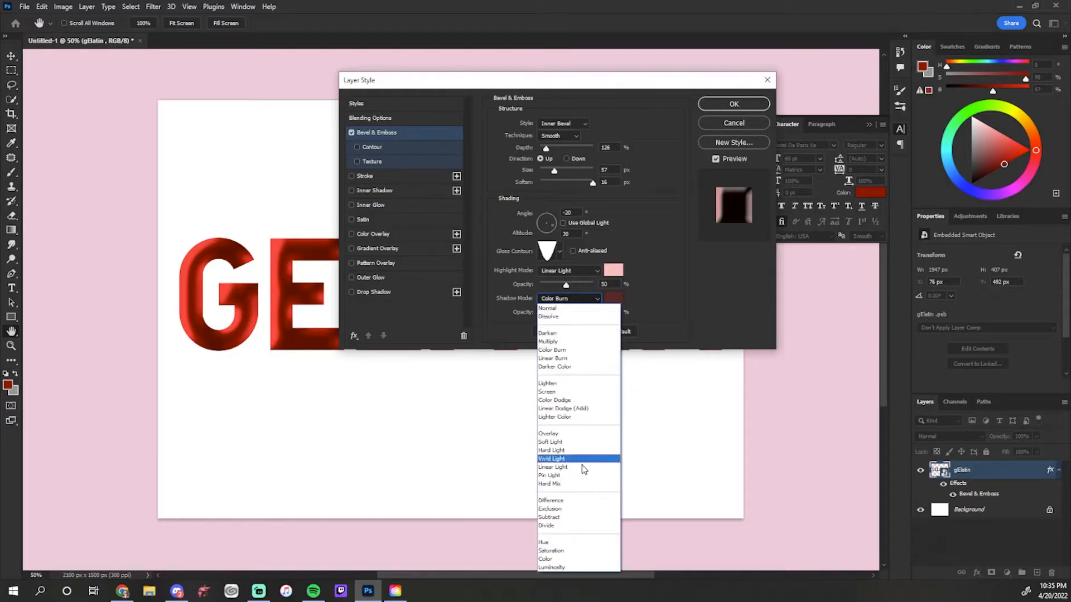
left_click(579, 351)
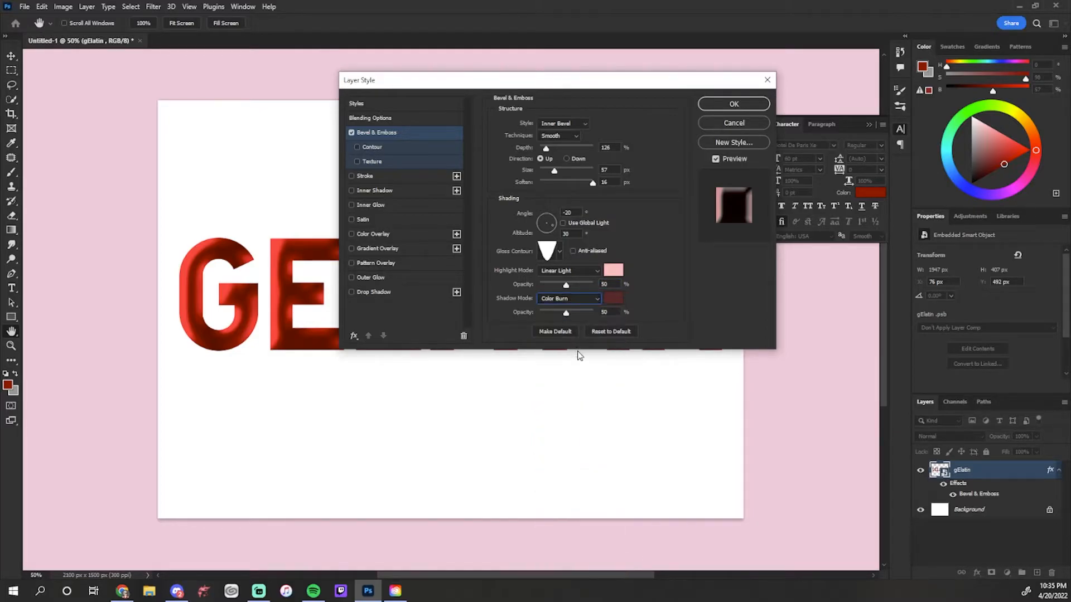
left_click(614, 300)
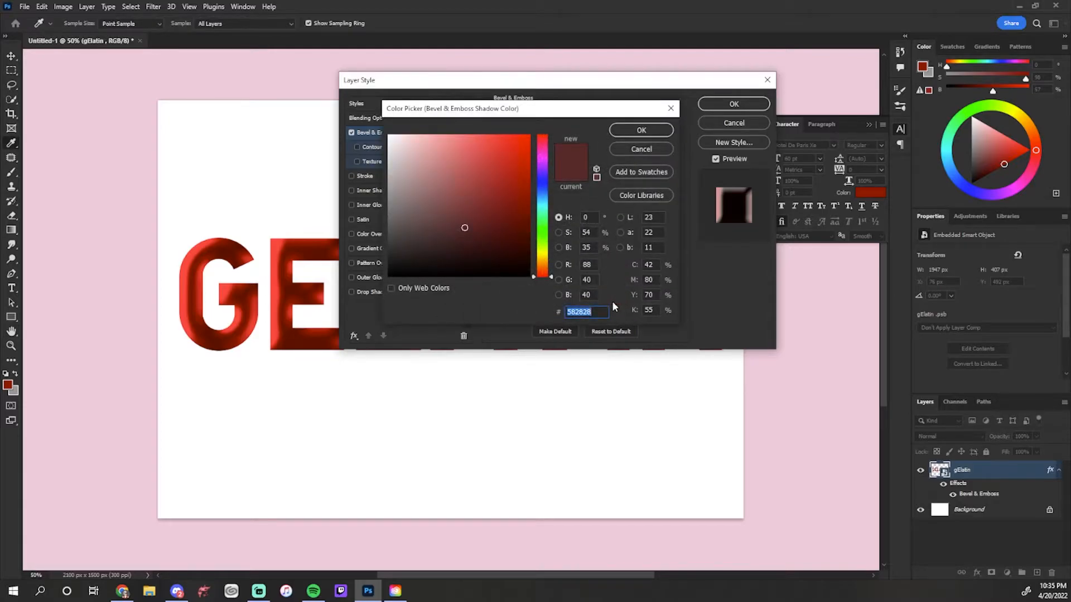
left_click(647, 130)
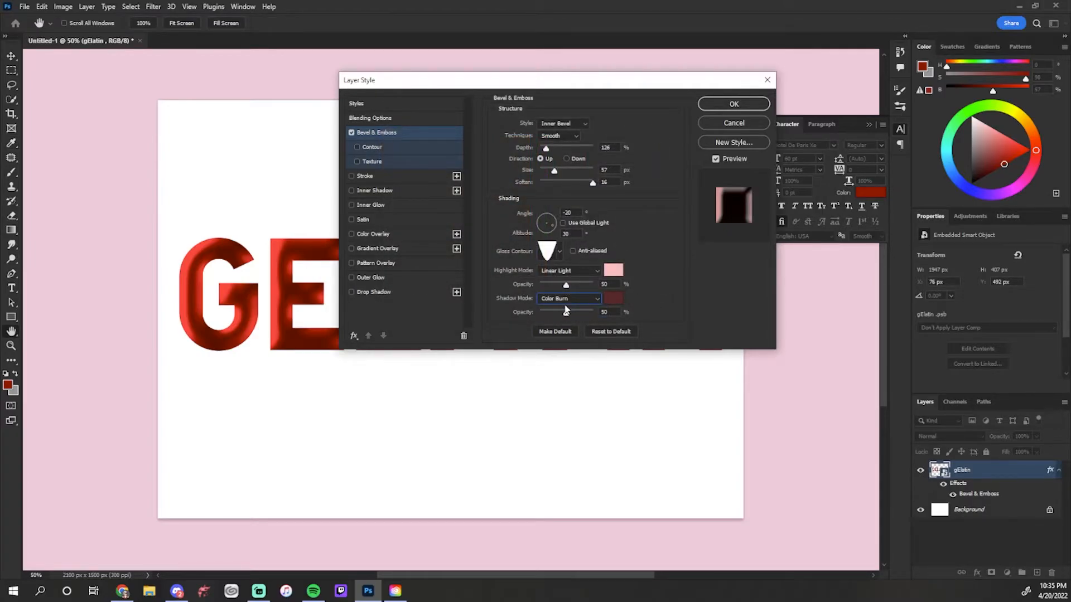
Step: Enable the bevel's Contour with the Rolling Slope - Descending shape and set its range to 40%
left_click(357, 147)
left_click(417, 147)
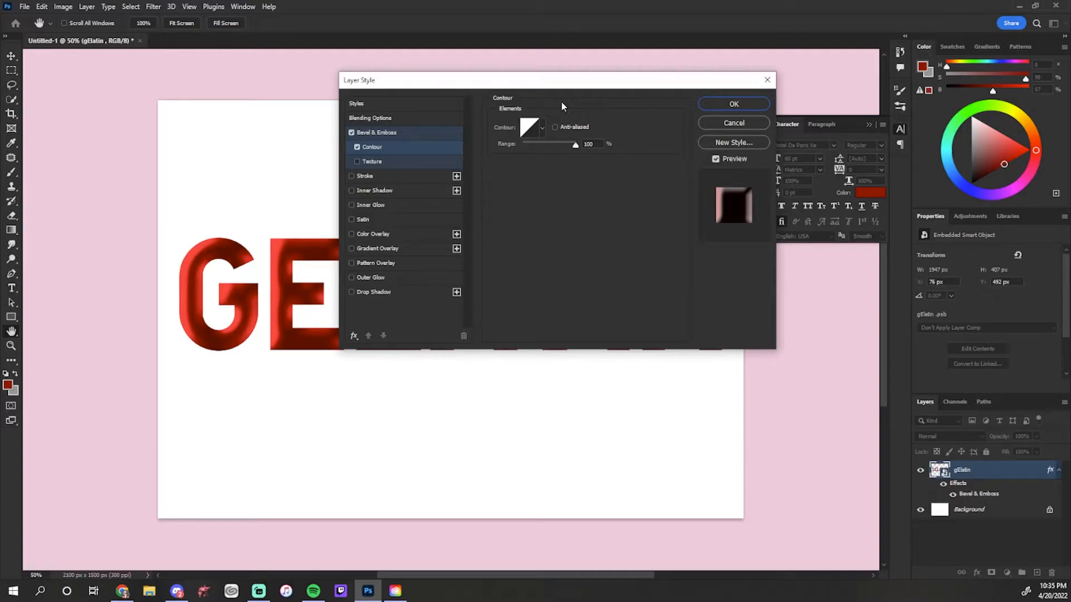
left_click(542, 127)
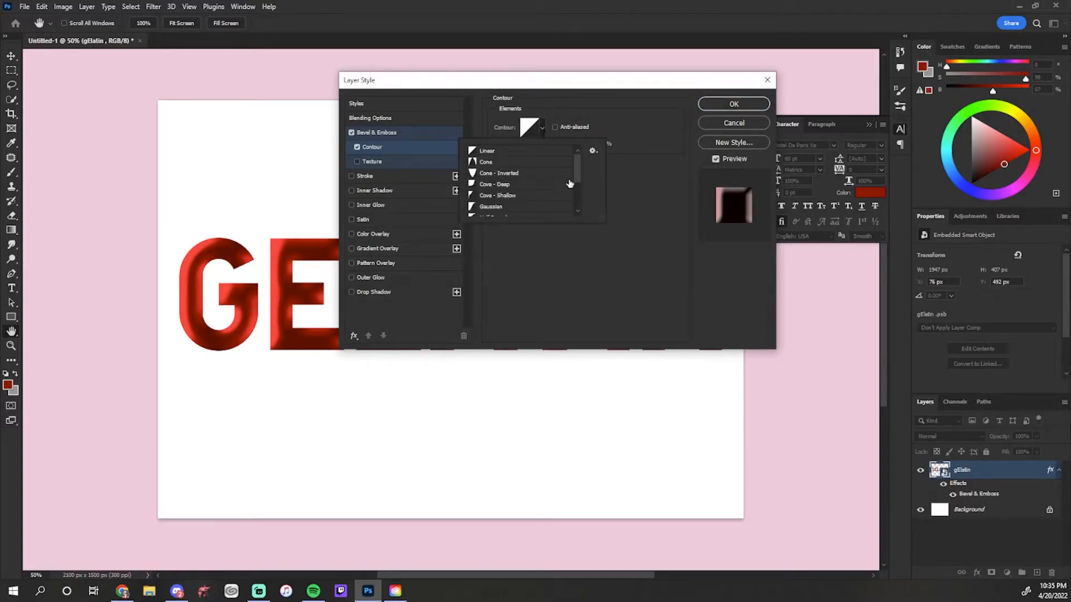
left_click_drag(578, 160, 579, 190)
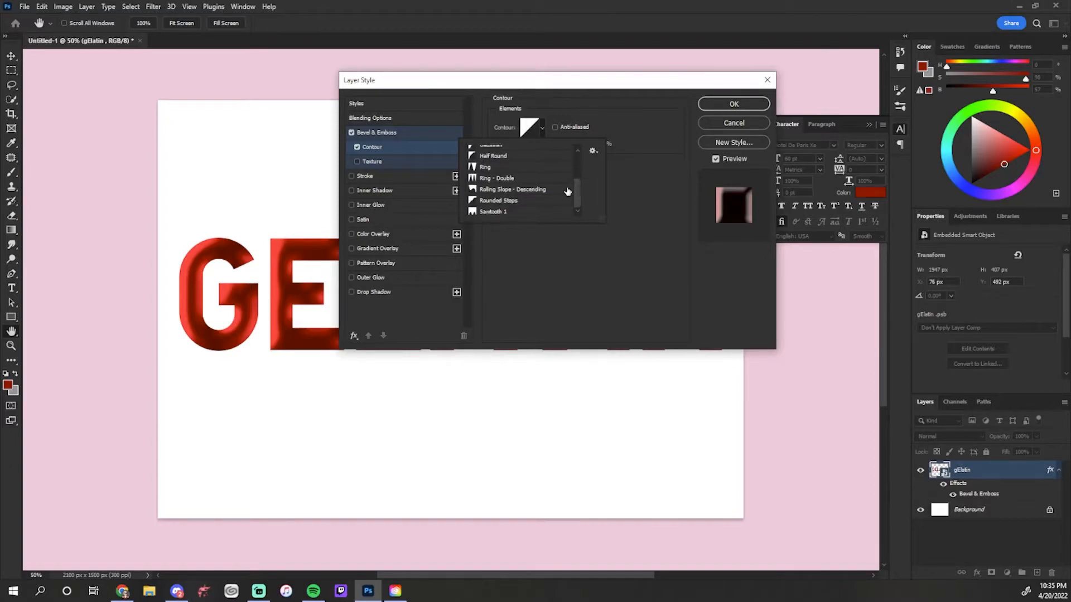
left_click(567, 191)
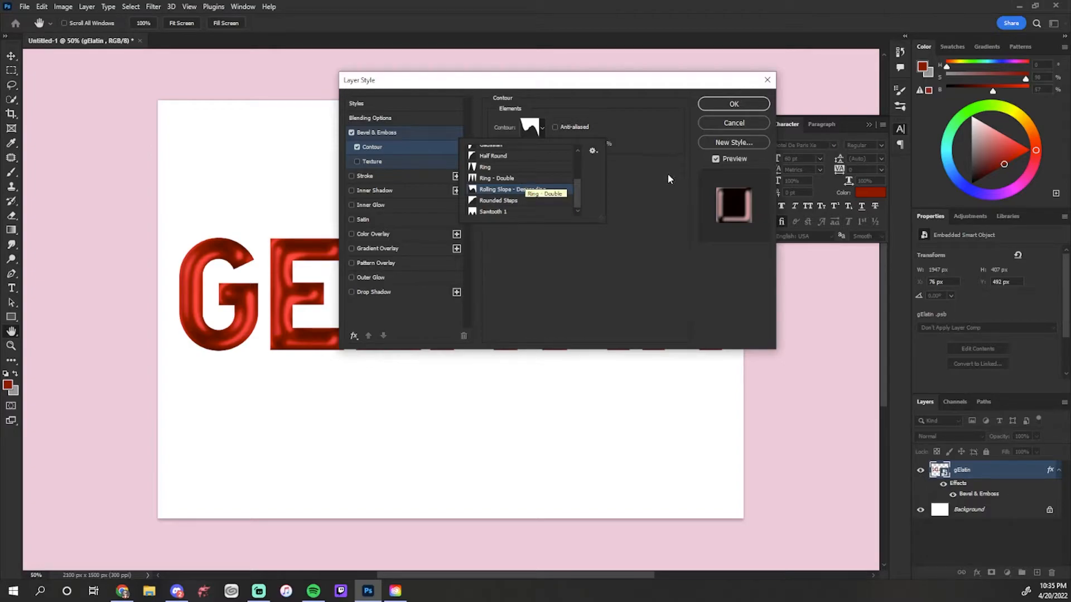
left_click(631, 116)
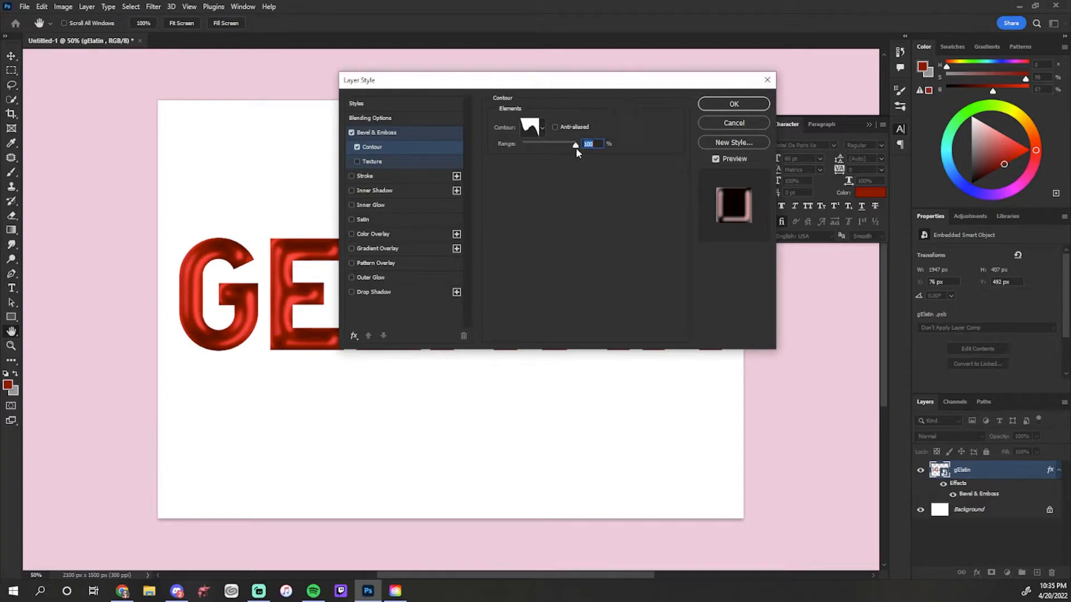
type("40")
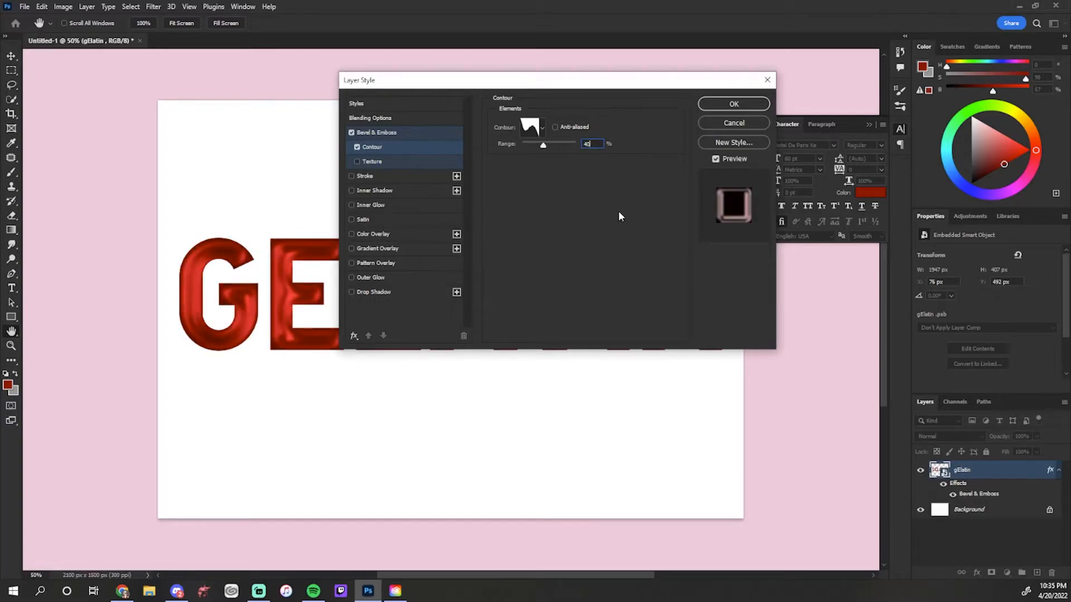
key("Tab")
Step: Add an Inner Shadow with the Multiply blend mode and 780c0c as its colour
left_click(351, 190)
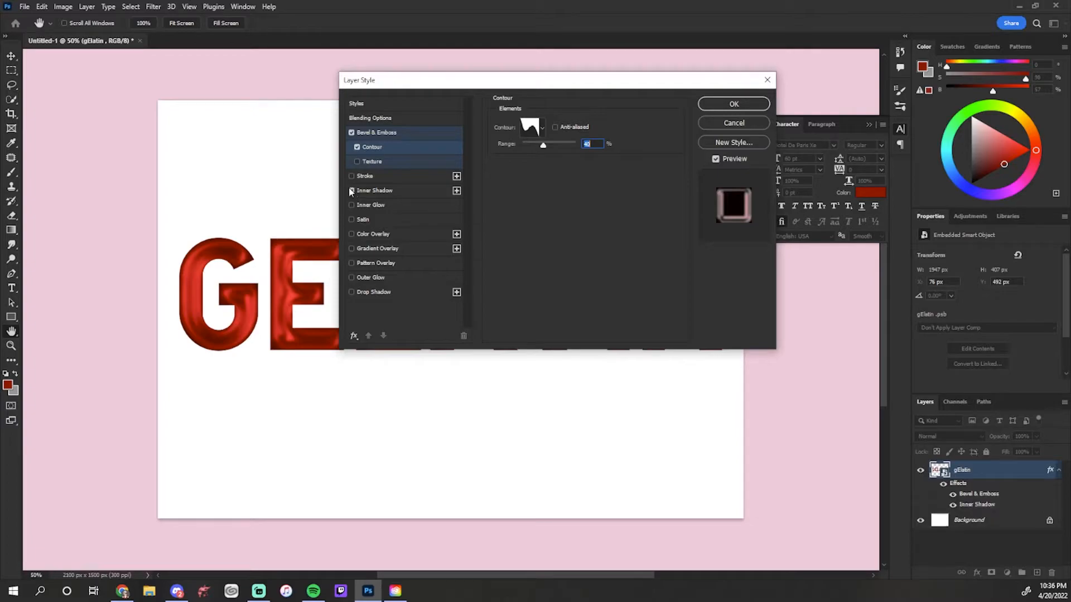
left_click(425, 194)
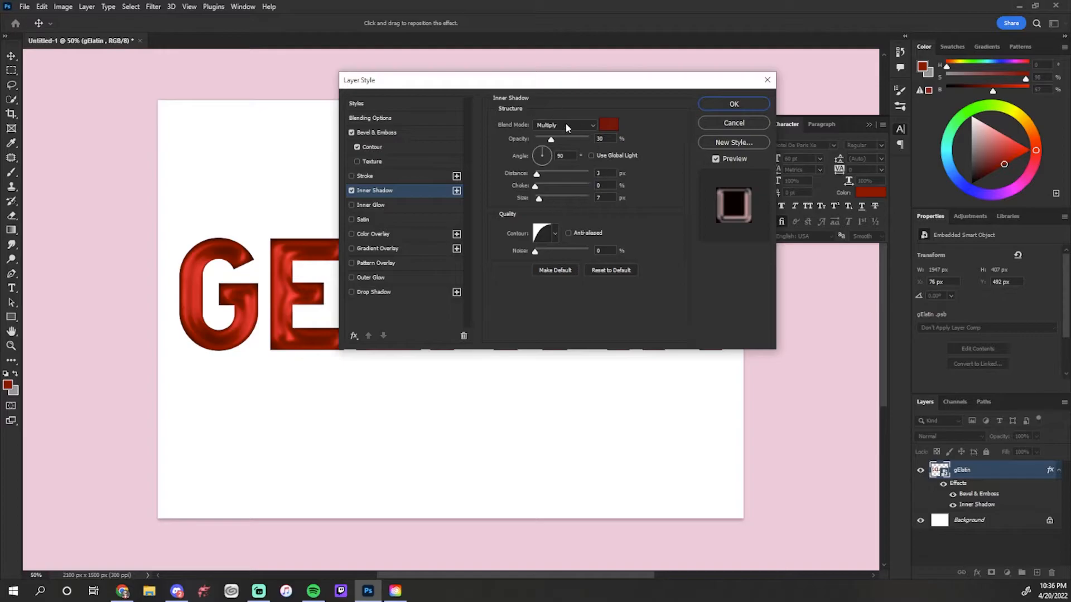
left_click(583, 126)
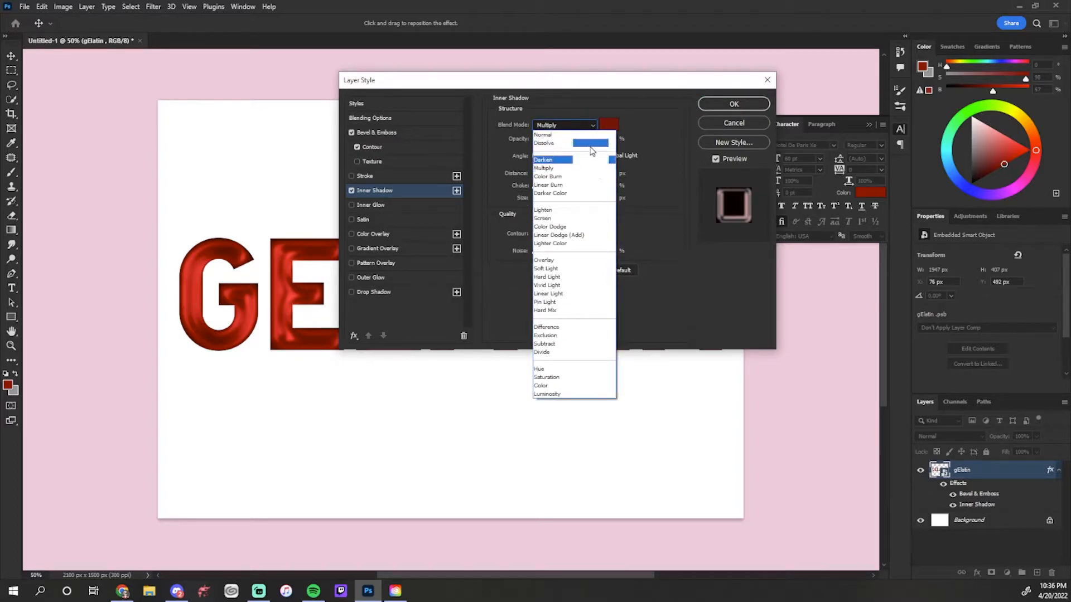
left_click(592, 124)
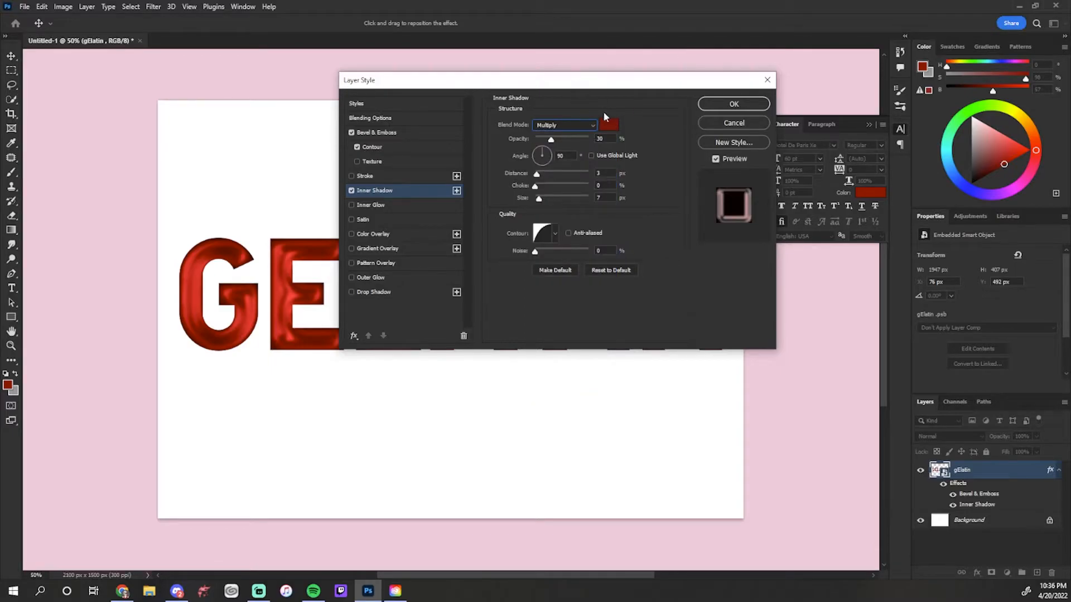
left_click(608, 125)
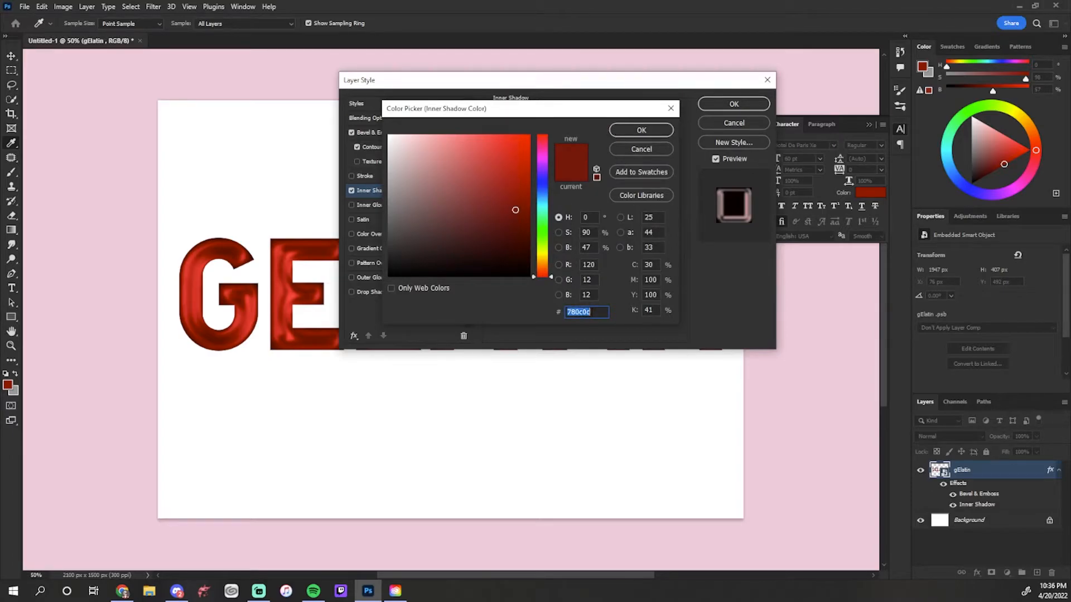
left_click(643, 128)
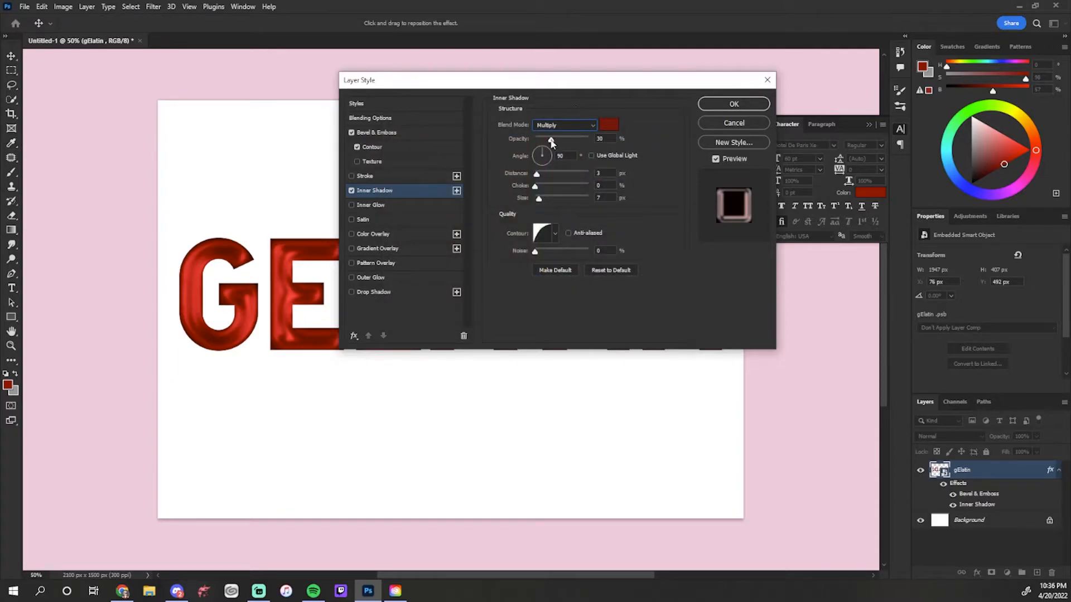
Step: Set the inner shadow's opacity to 30%, its distance to 3 px and its size to 7 px
mouse_move(556, 138)
left_mouse_down()
mouse_move(587, 139)
mouse_move(549, 140)
left_mouse_up()
type("30")
mouse_move(537, 174)
left_mouse_down()
mouse_move(572, 167)
mouse_move(543, 172)
left_mouse_up()
type("3")
left_click_drag(538, 197, 589, 199)
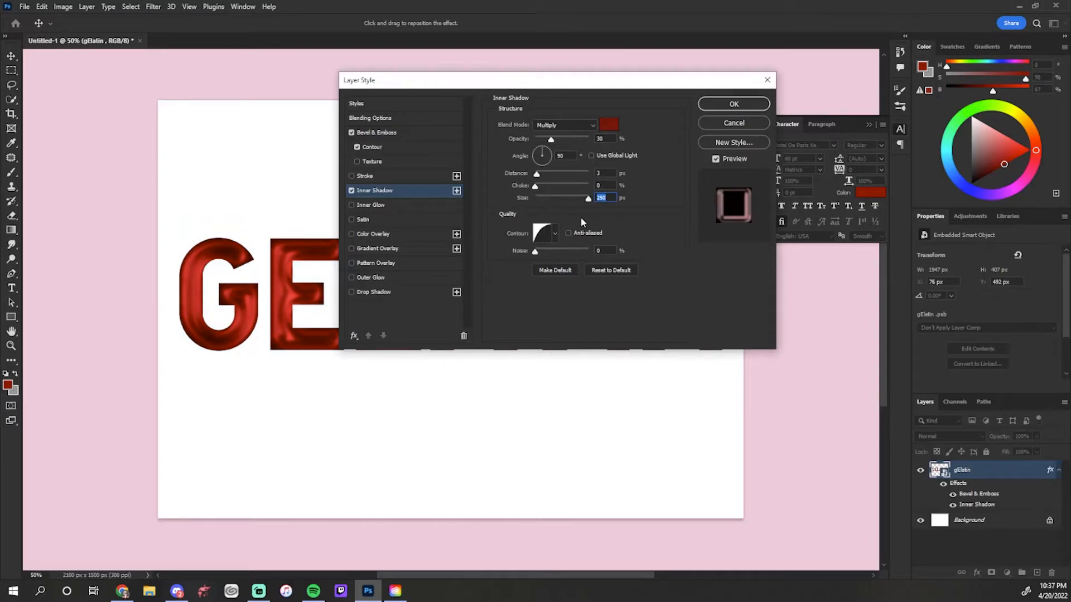
type("7")
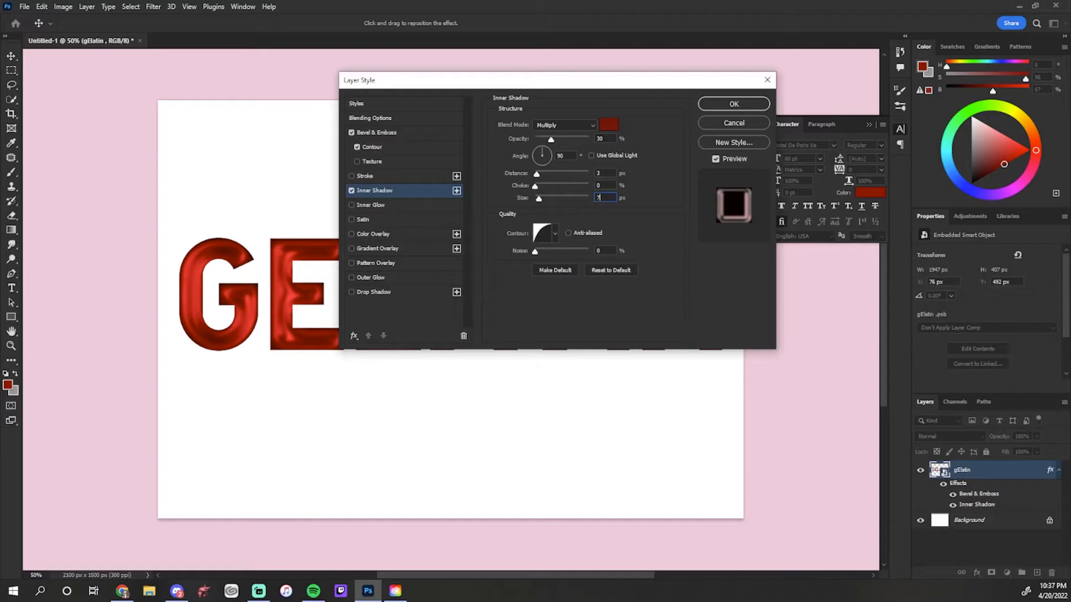
Step: Choose the Half Round contour for the inner shadow
left_click(555, 232)
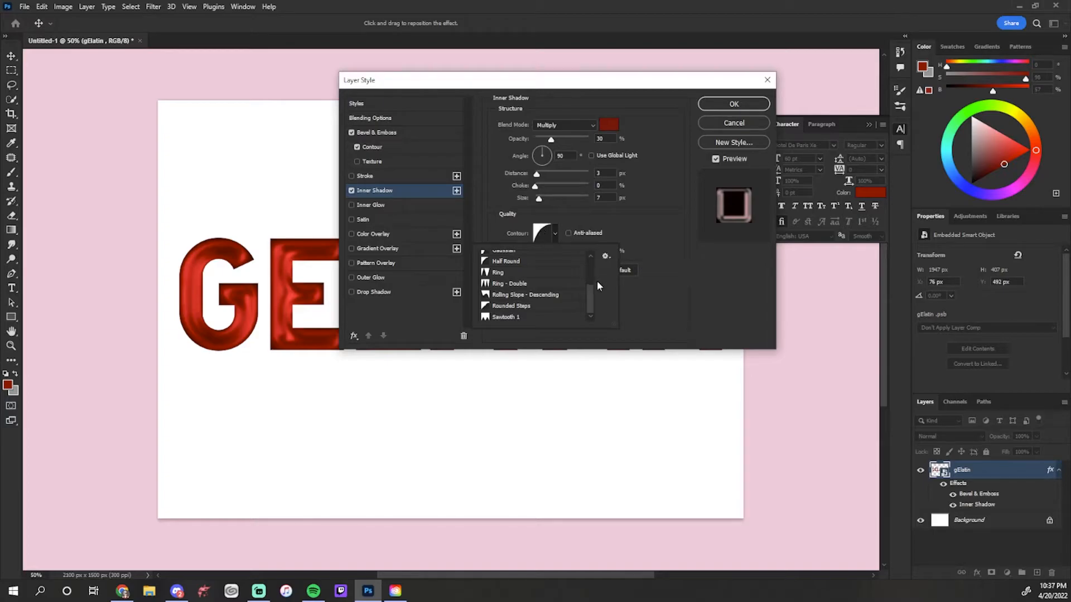
left_click_drag(590, 286, 590, 281)
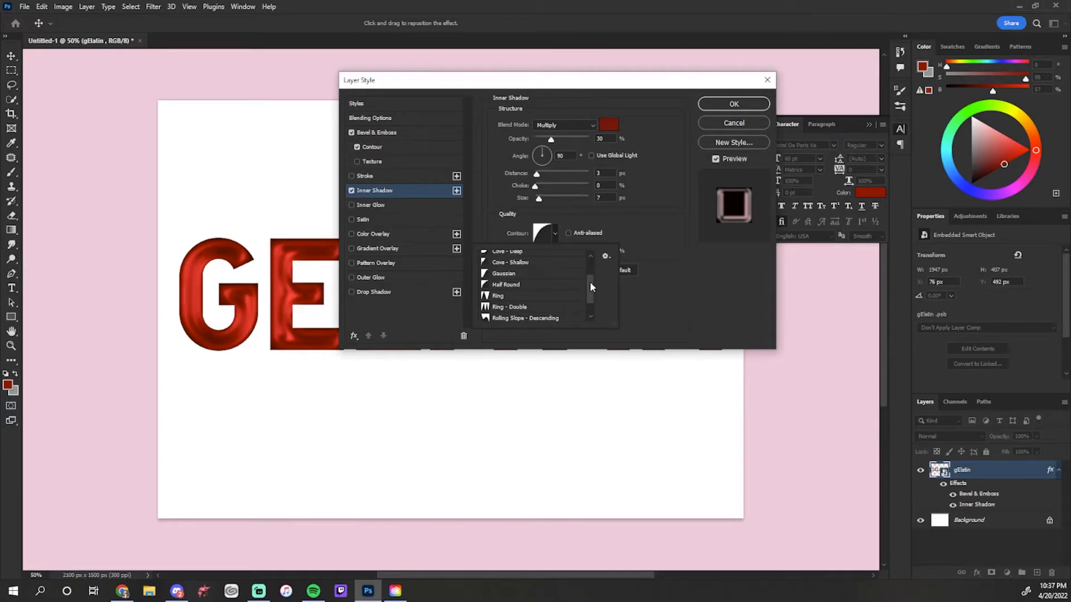
left_click(541, 287)
left_click(663, 251)
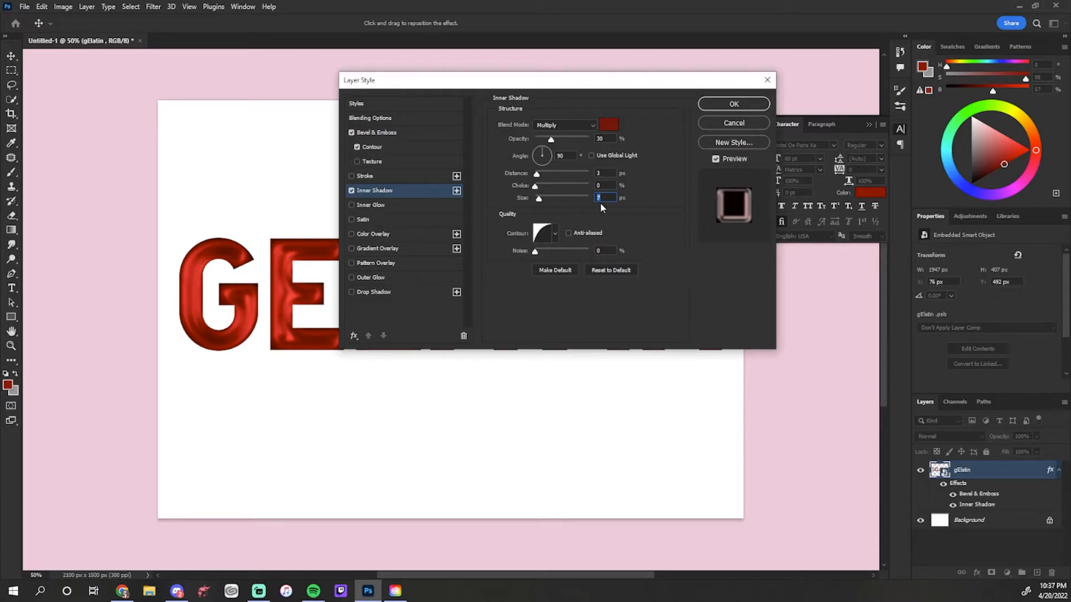
Step: Add an Inner Glow in Soft Light mode with ffe6e6 as its solid colour
left_click(352, 205)
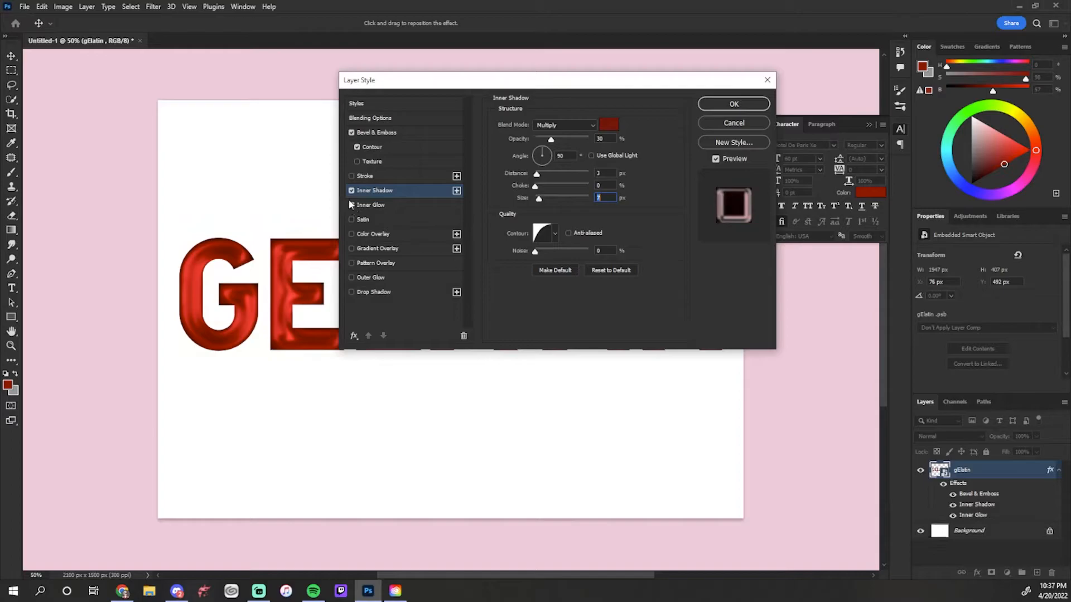
left_click(377, 207)
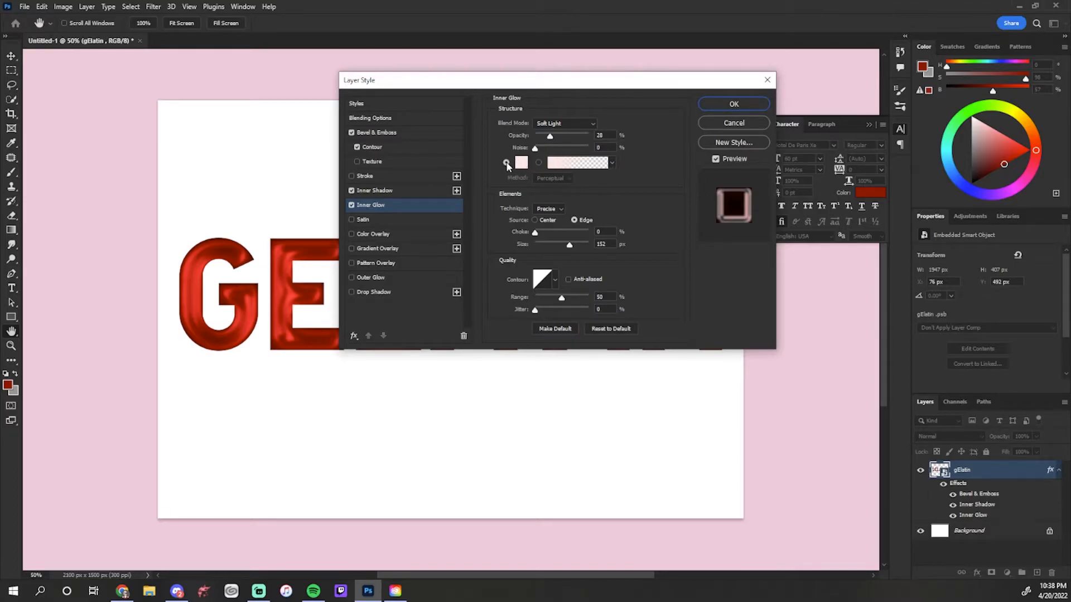
left_click(521, 163)
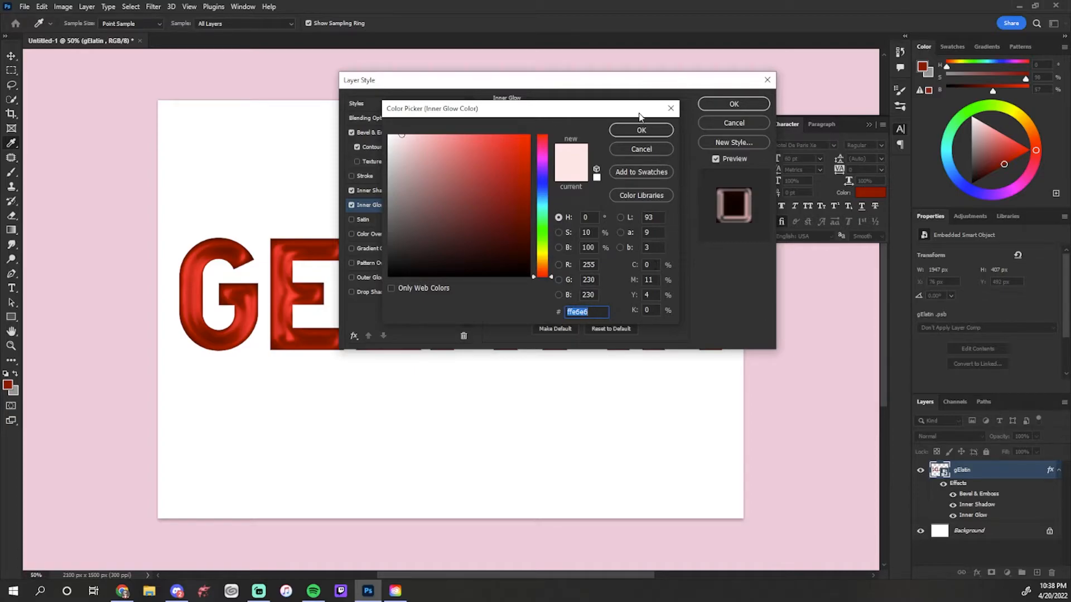
left_click(648, 130)
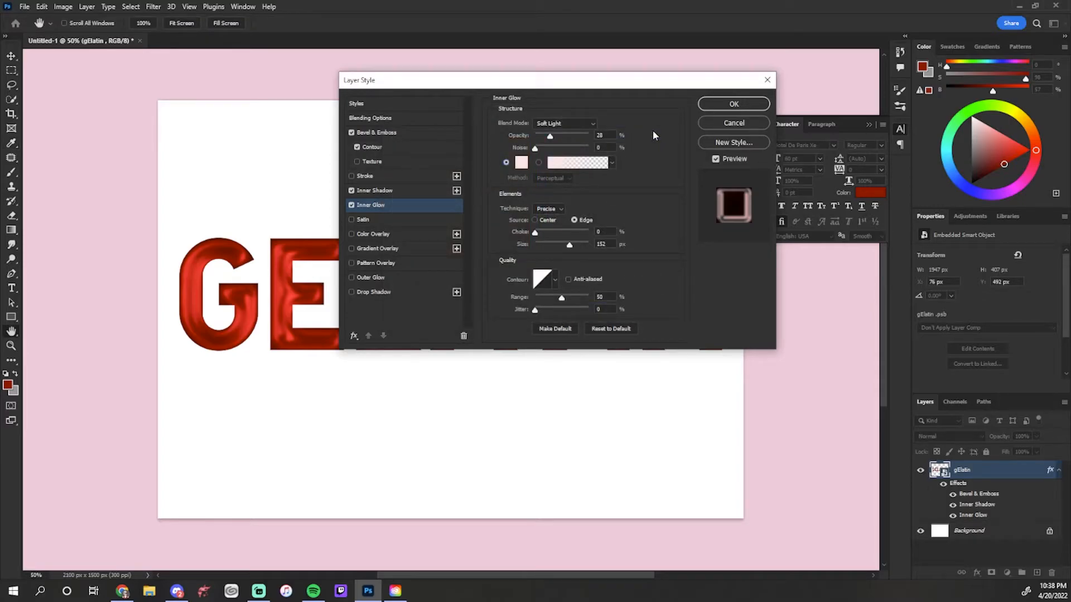
Step: Set the inner glow's technique to Precise, its source to Edge and its range to 50%
left_click(557, 209)
left_click(559, 228)
left_click(537, 220)
left_click(574, 221)
left_click(612, 297)
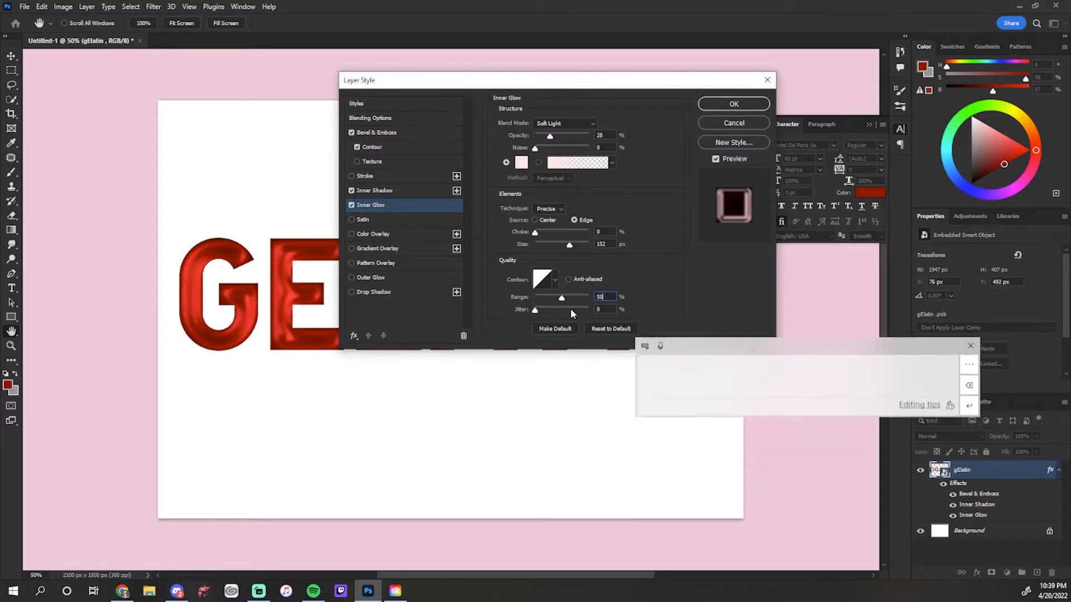
left_click(564, 297)
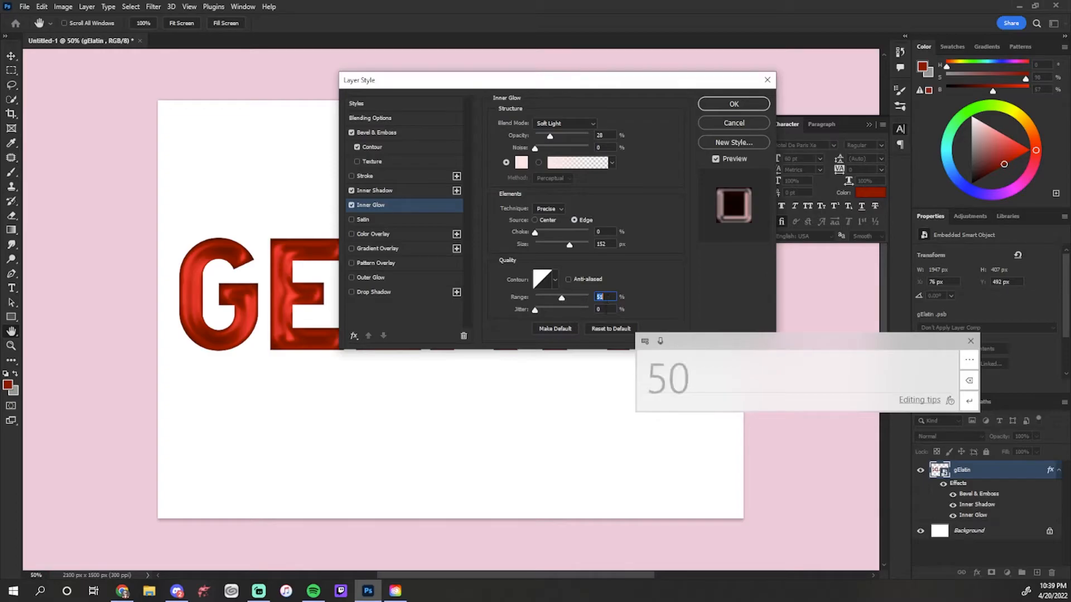
type("50")
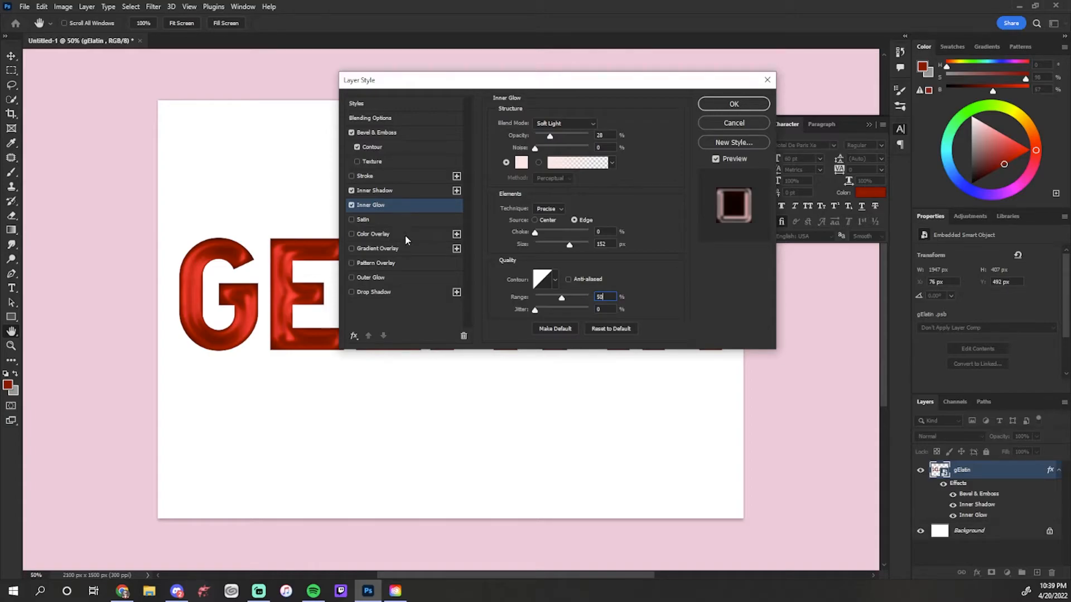
Step: Add a Gradient Overlay and use bcbcbc for the gradient's colour stop at location 0%
left_click(351, 248)
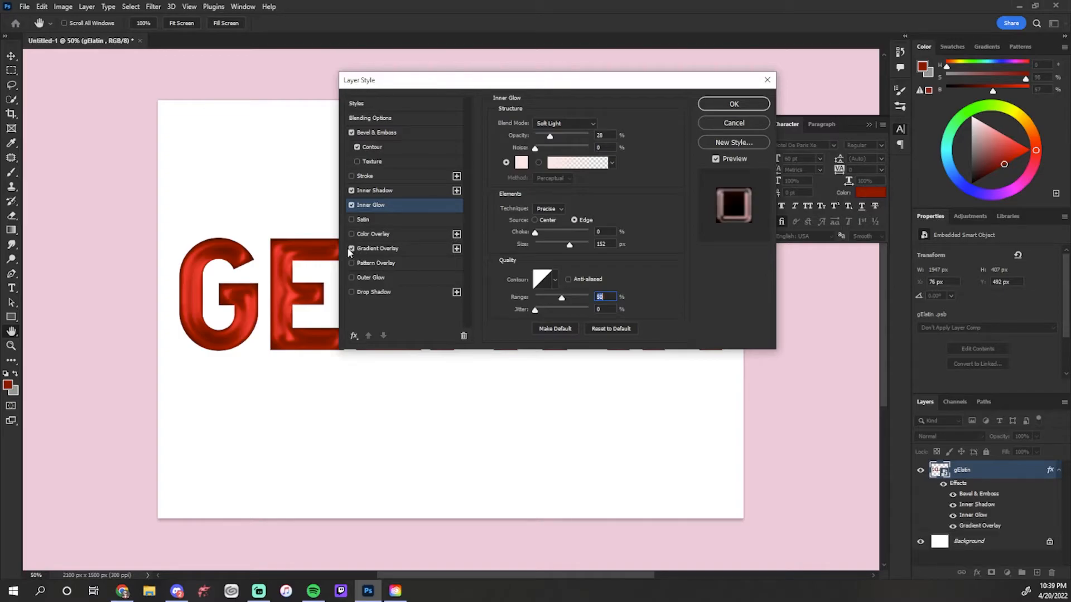
left_click(404, 251)
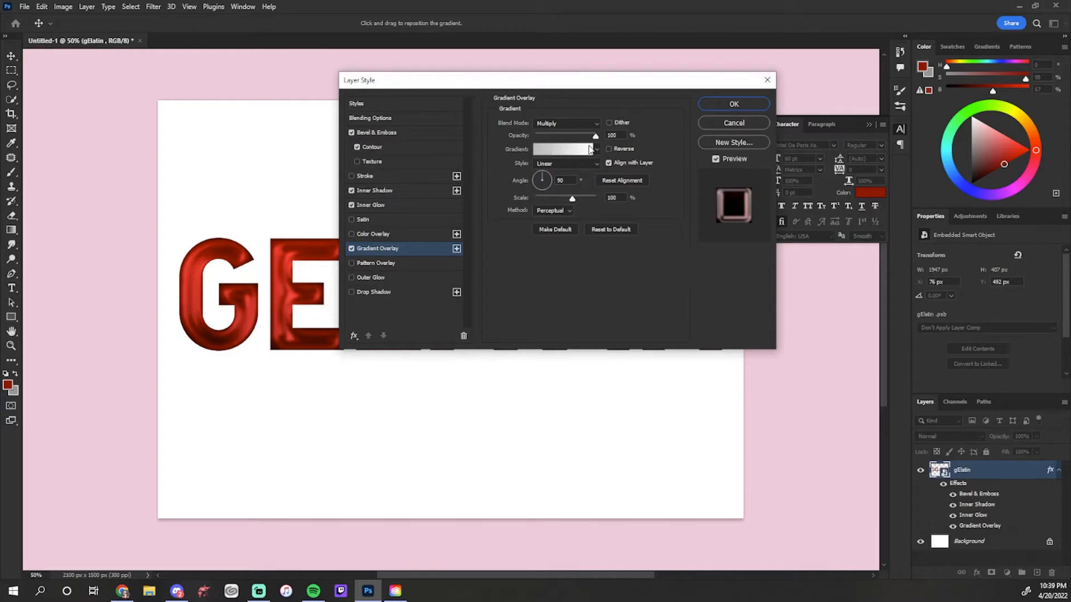
left_click(552, 150)
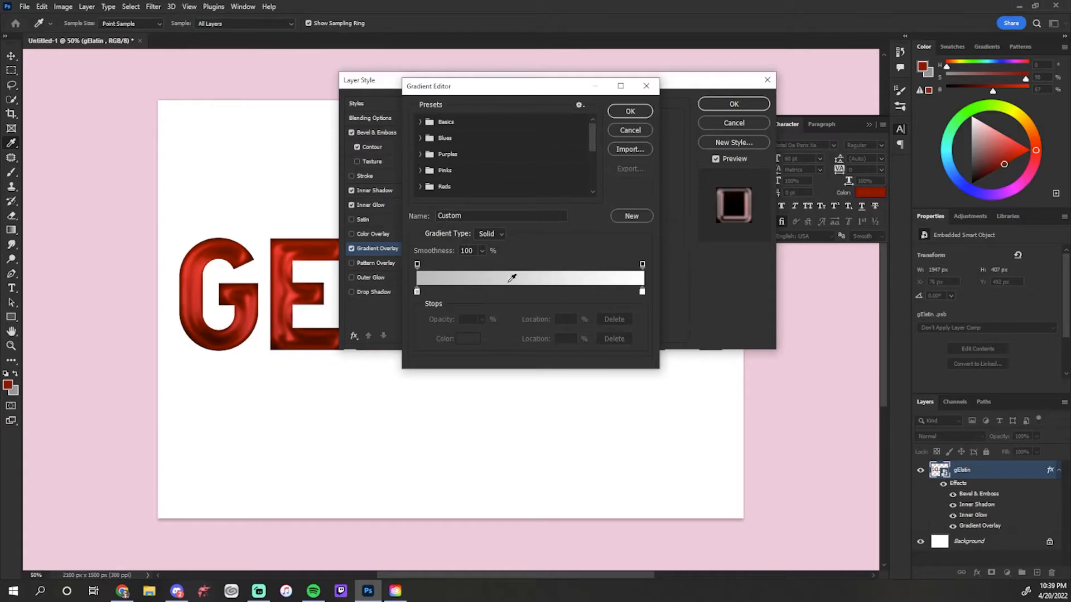
left_click(417, 291)
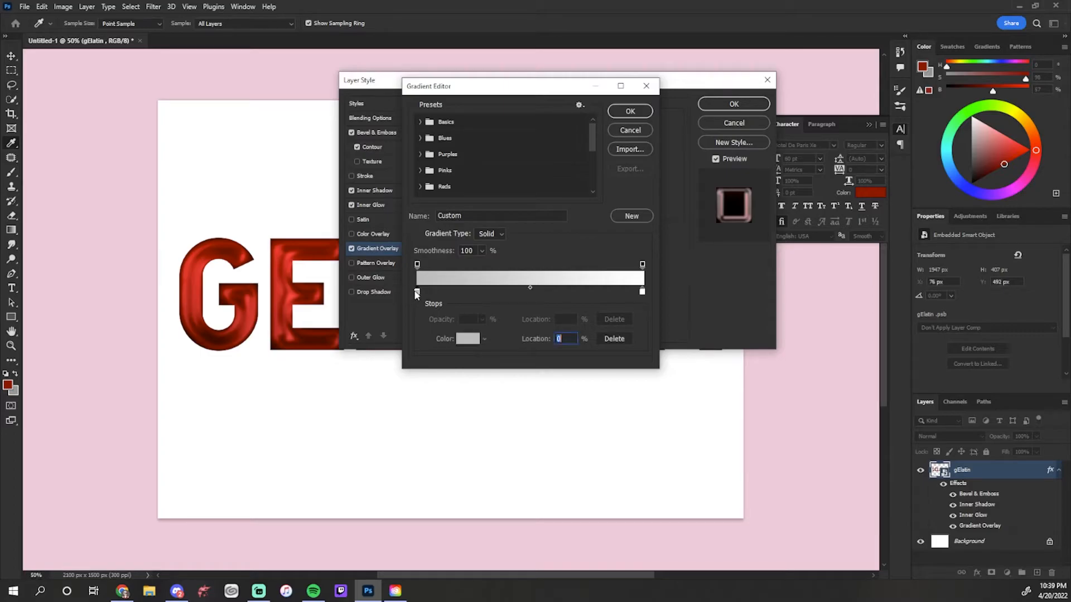
left_click(467, 339)
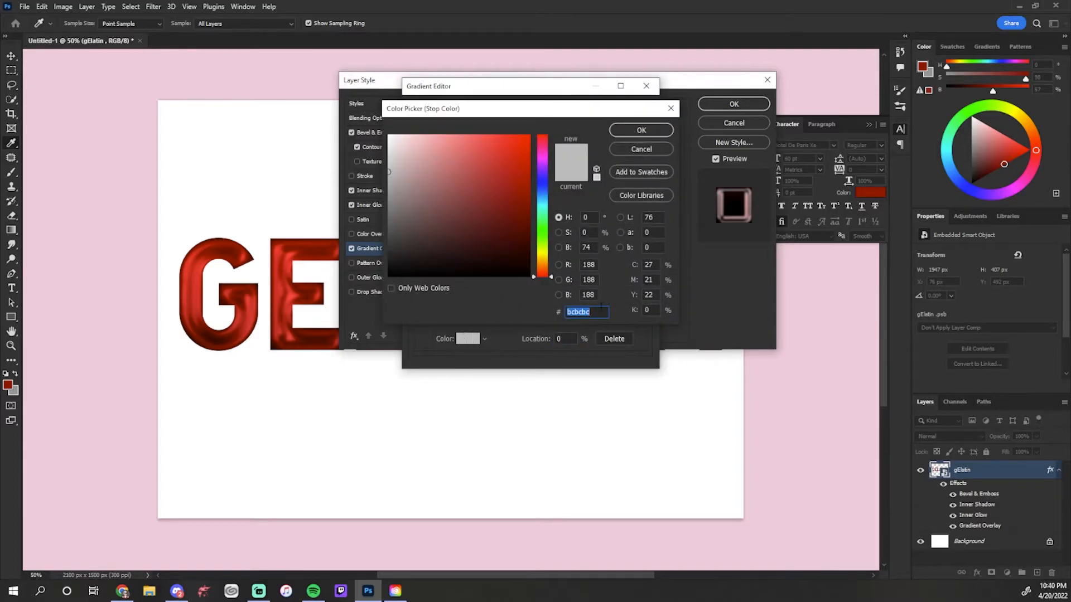
left_click(604, 311)
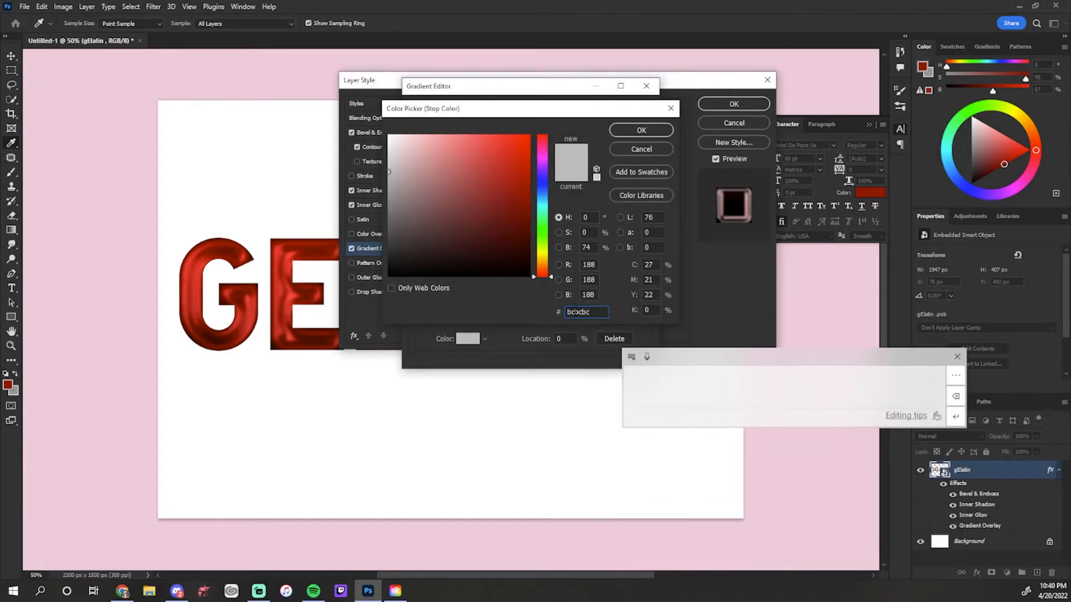
left_click(641, 130)
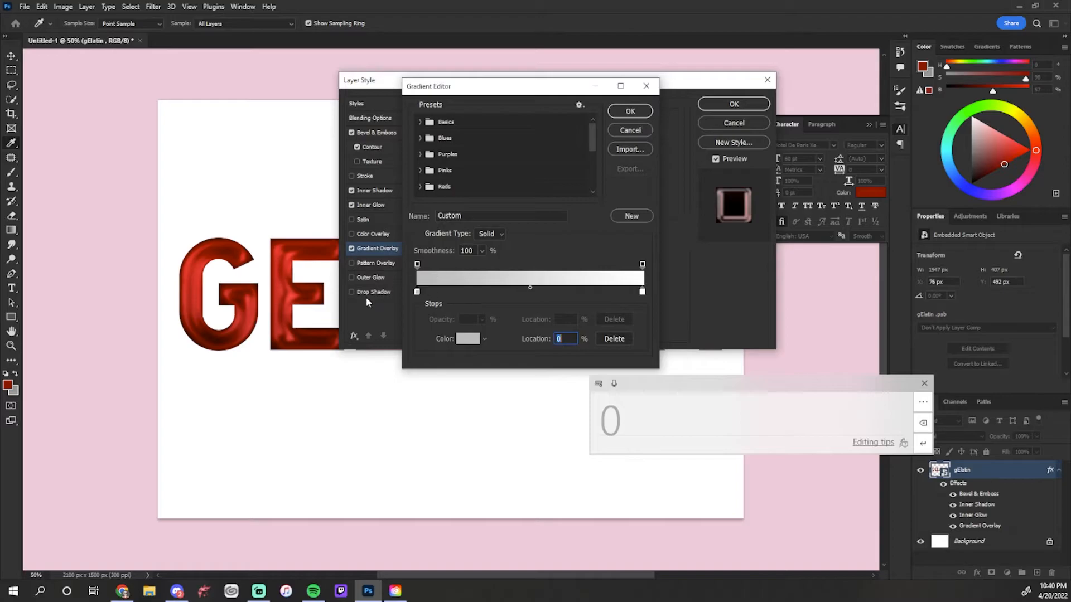
Step: Use white ffffff for the gradient's colour stop at location 100%
left_click(642, 292)
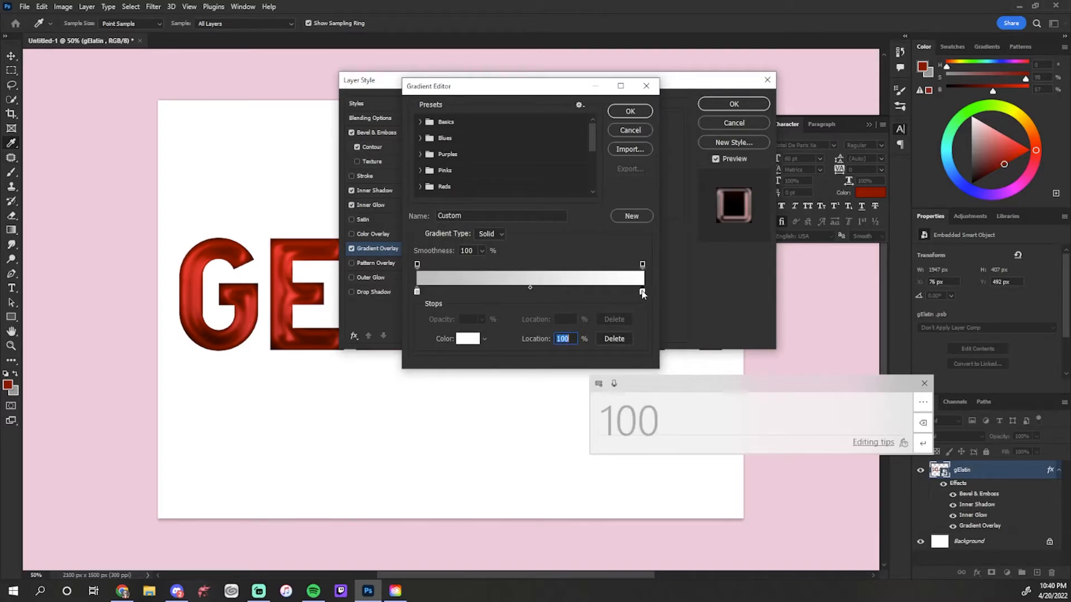
left_click(476, 339)
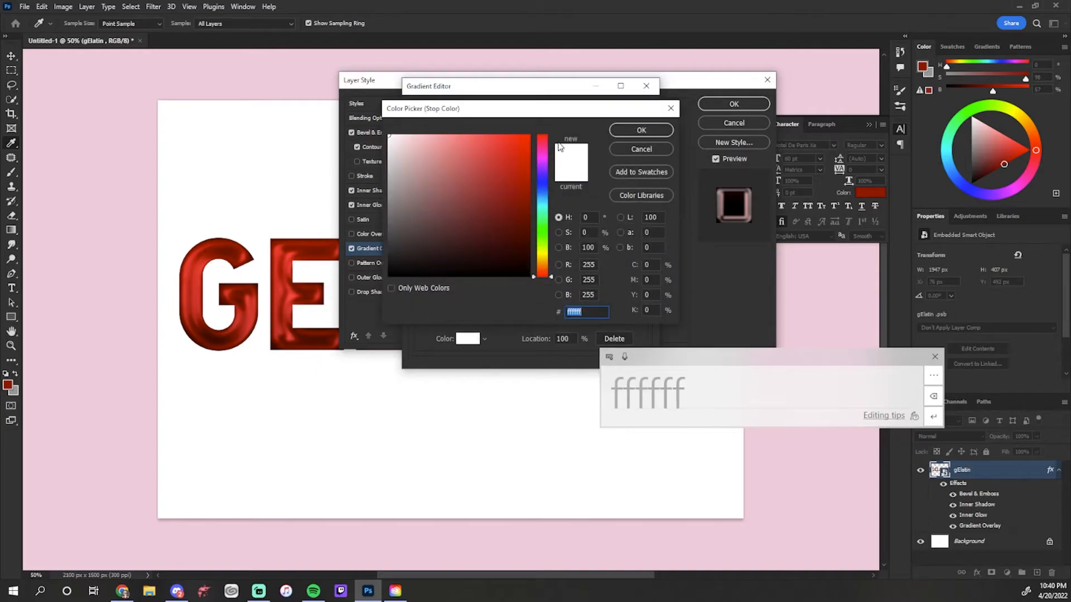
left_click_drag(390, 136, 377, 119)
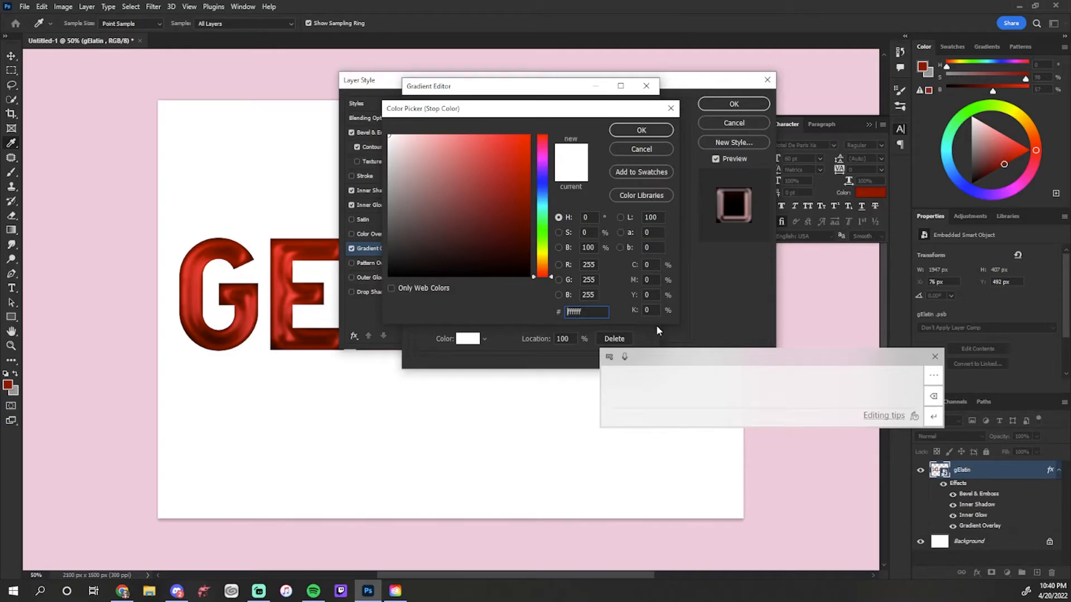
left_click(641, 130)
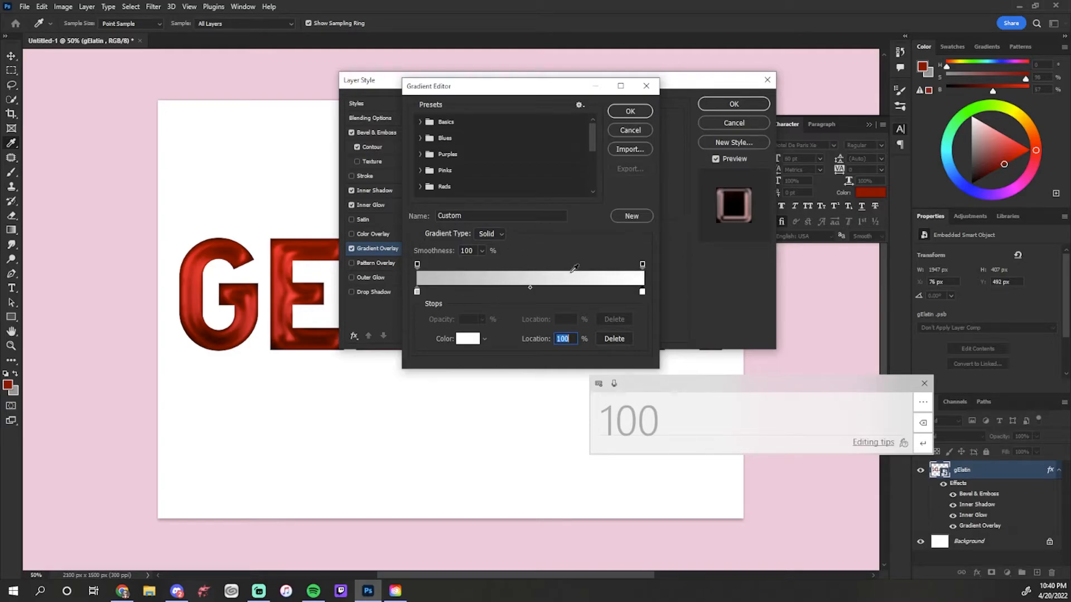
Step: Confirm the gradient and set the Gradient Overlay to Linear style, 100% scale and the Perceptual method
left_click(636, 107)
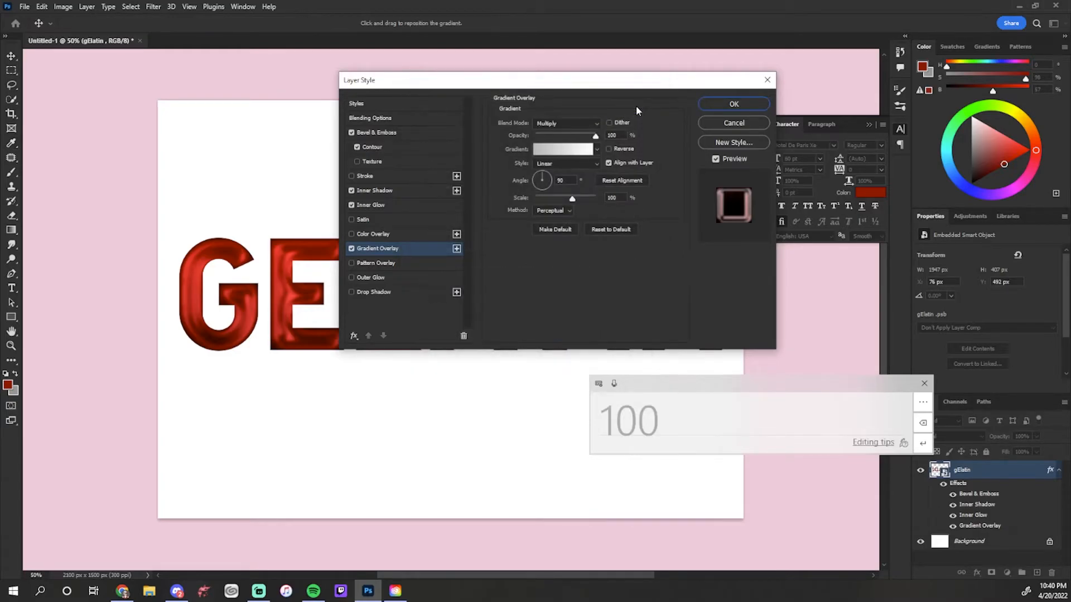
left_click(589, 165)
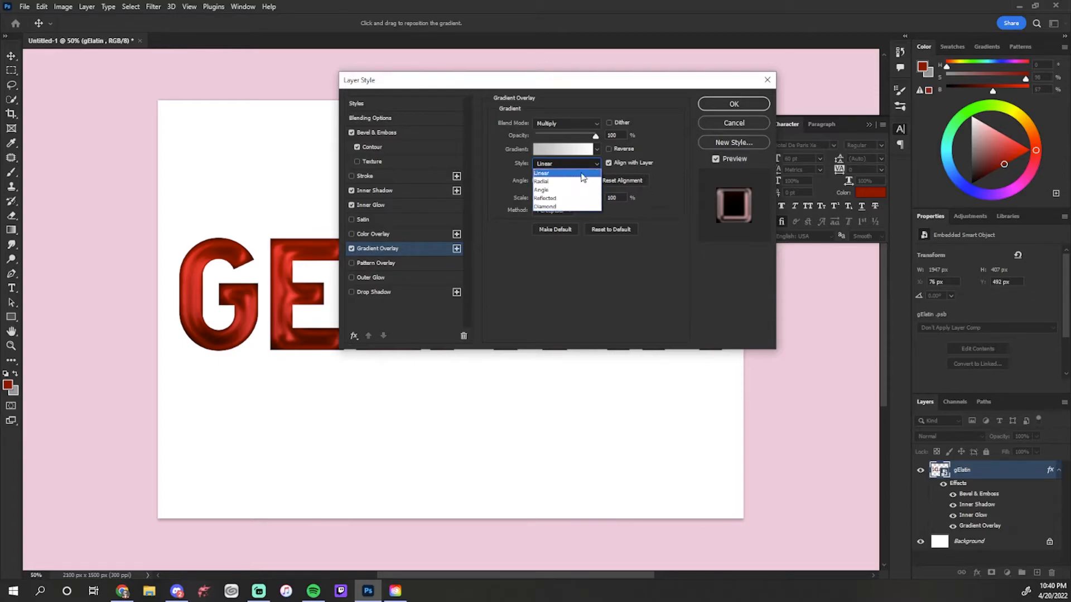
left_click(583, 173)
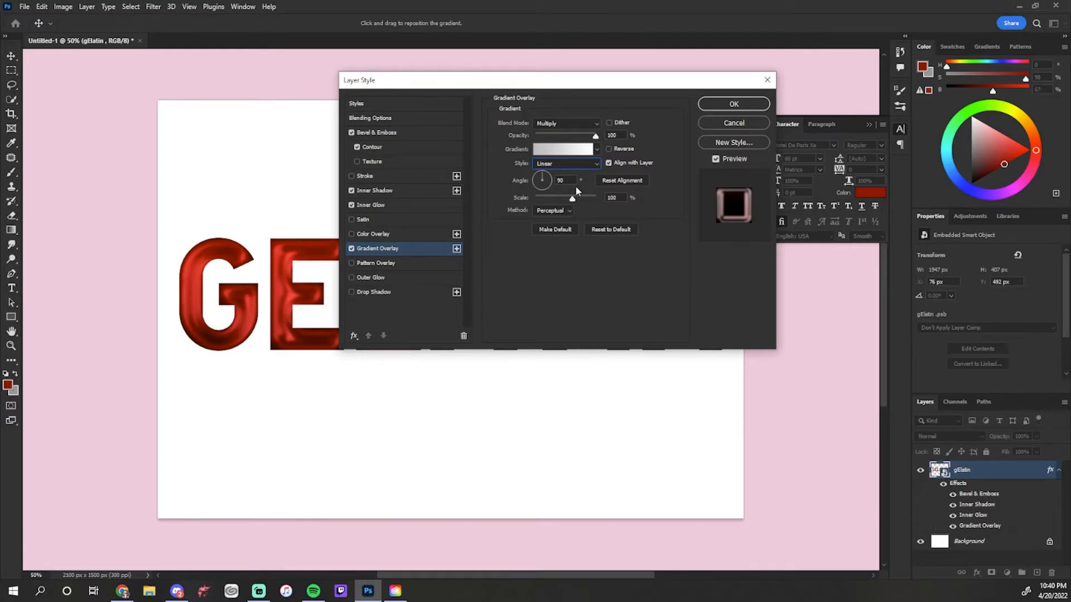
left_click_drag(572, 199, 634, 211)
left_click_drag(595, 198, 551, 200)
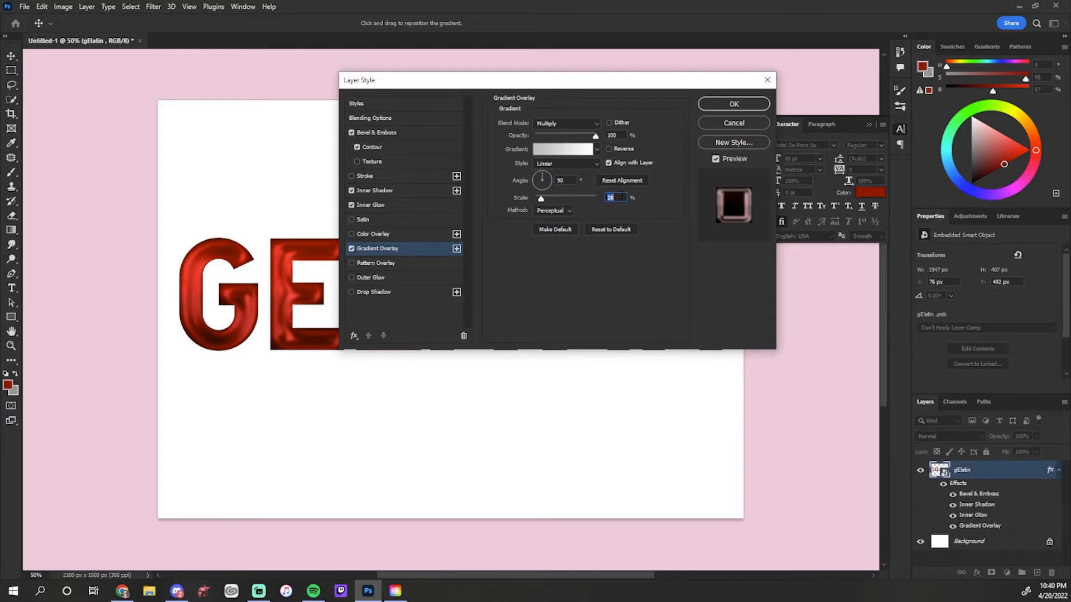
left_click(605, 230)
left_click(572, 211)
left_click(567, 219)
left_click(569, 212)
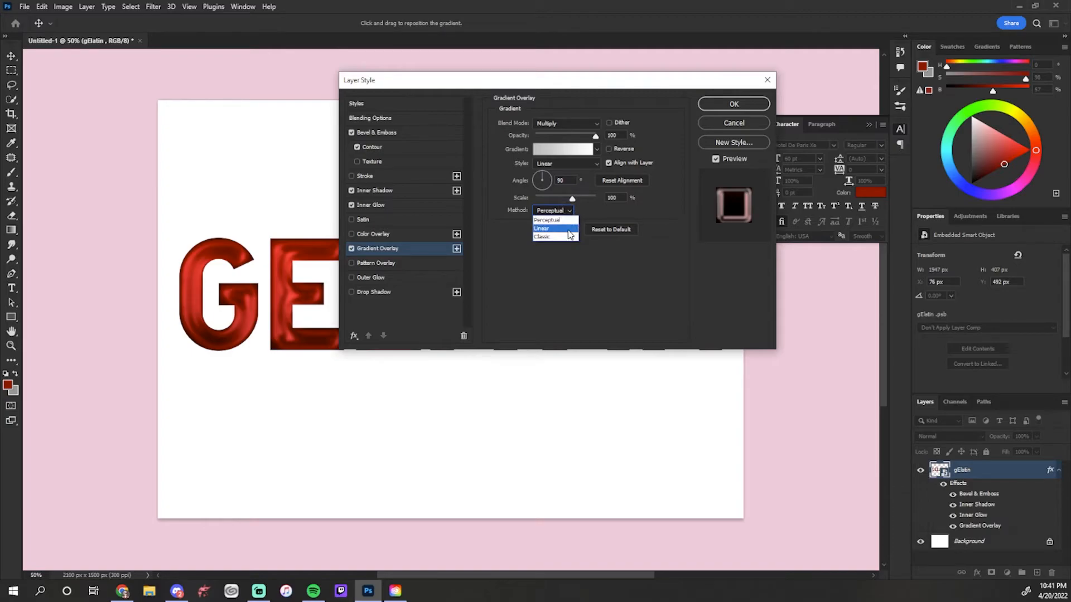
left_click(662, 205)
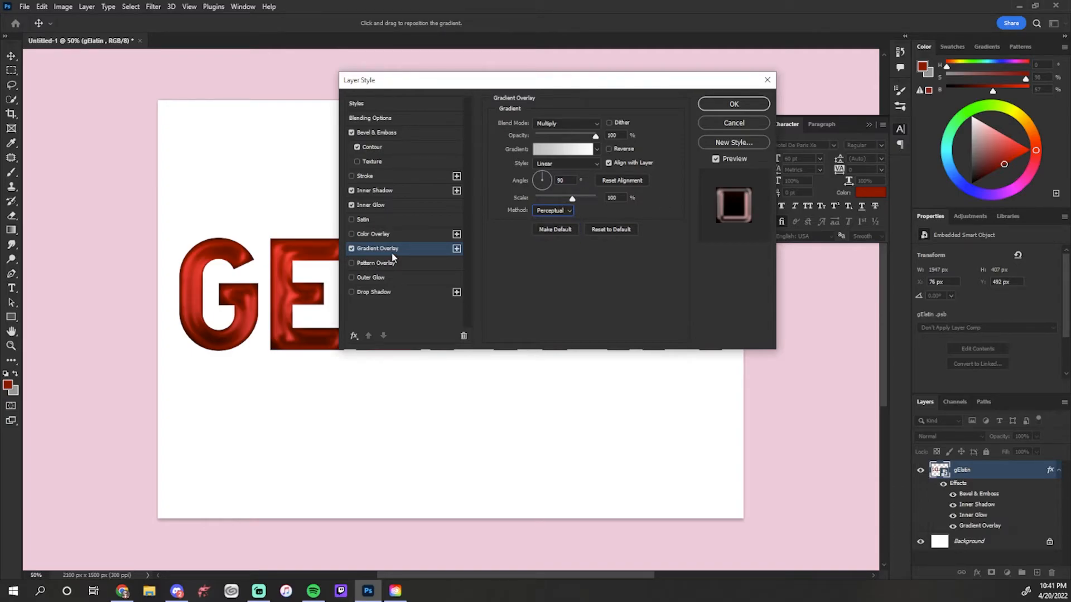
Step: Add an Outer Glow in Multiply mode at 29% opacity with f11616 as its solid colour
left_click(351, 278)
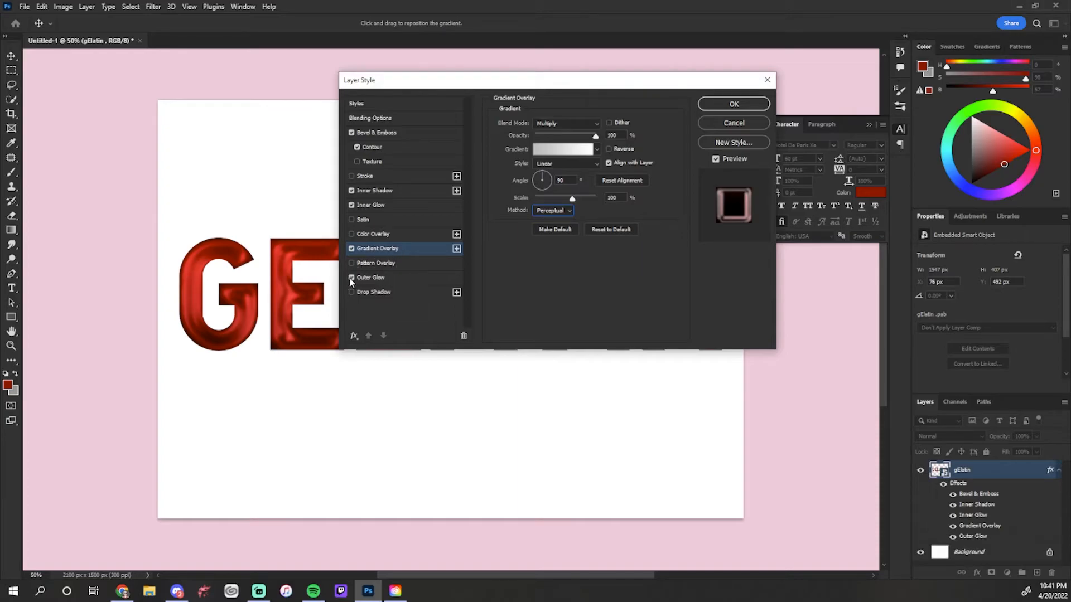
left_click(422, 278)
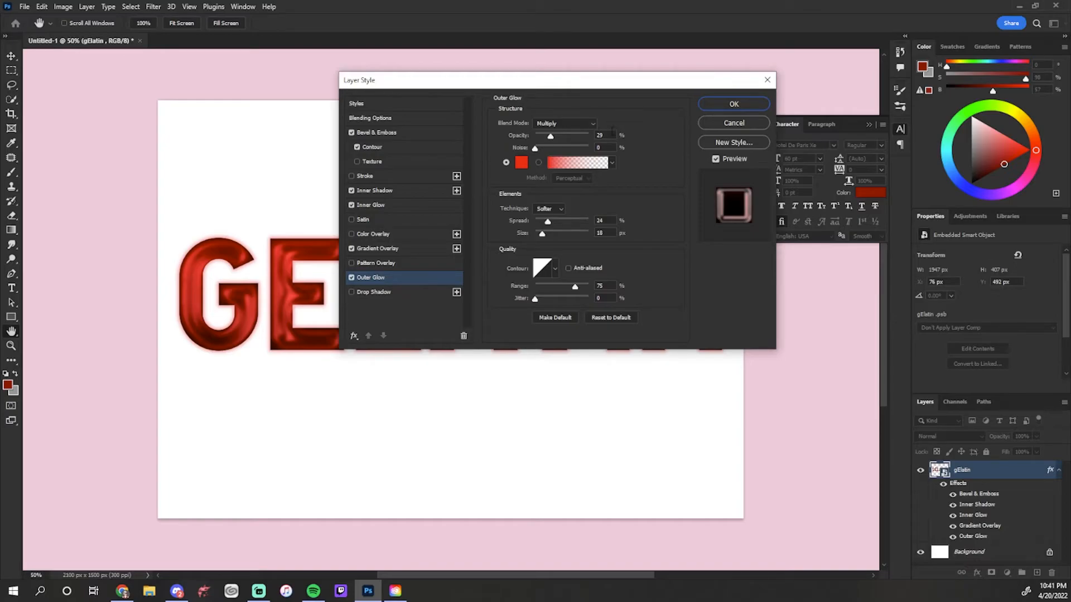
left_click(599, 135)
left_click(521, 163)
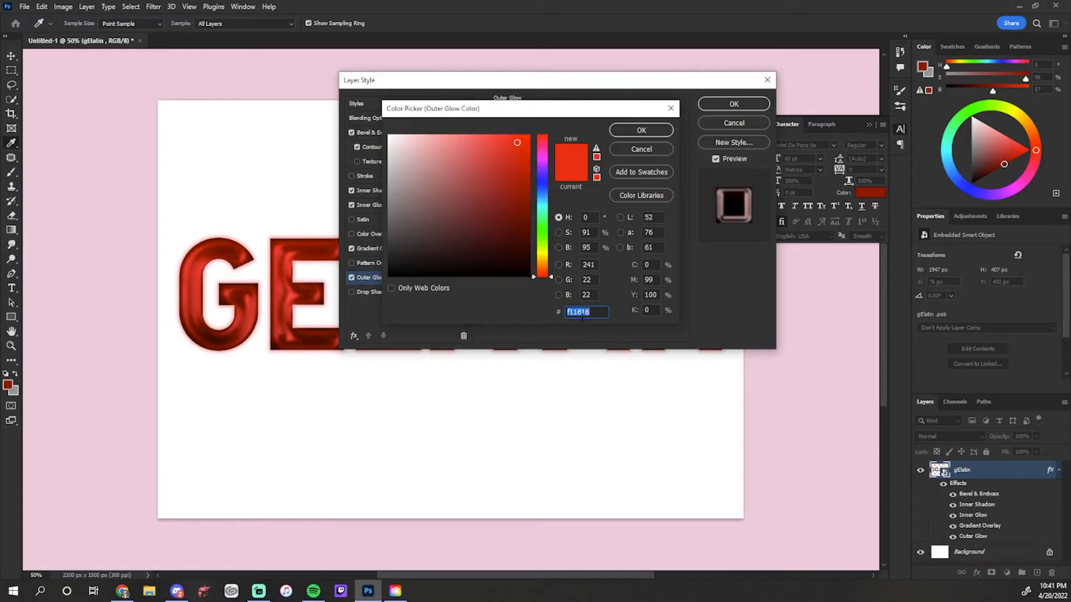
left_click(633, 131)
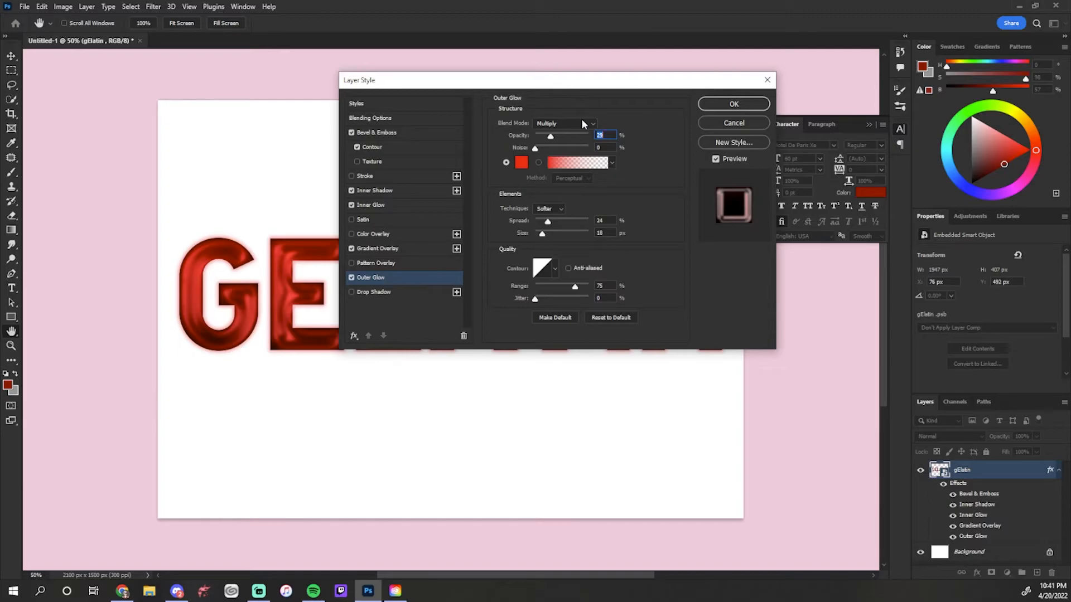
Step: Set the outer glow's technique to Softer, its spread to 24% and its size to 18 px
left_click(557, 209)
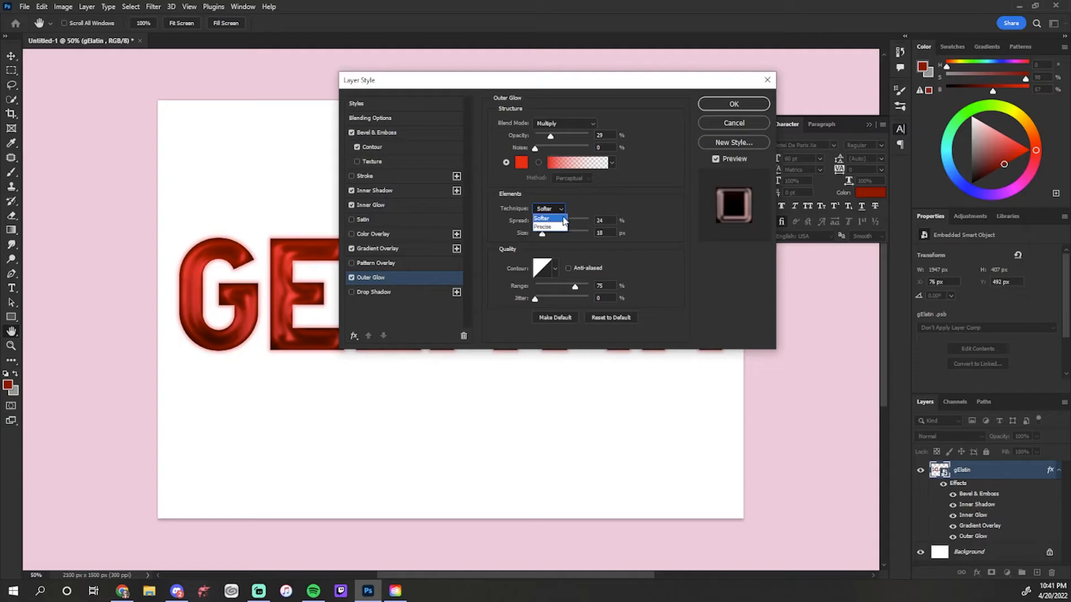
left_click(562, 219)
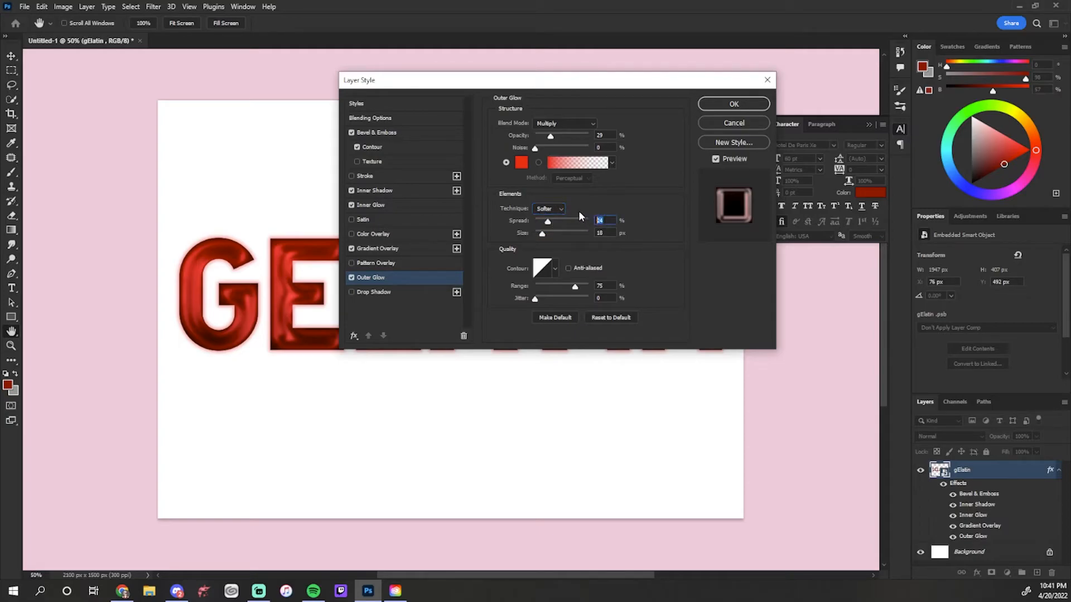
left_click_drag(565, 221, 639, 244)
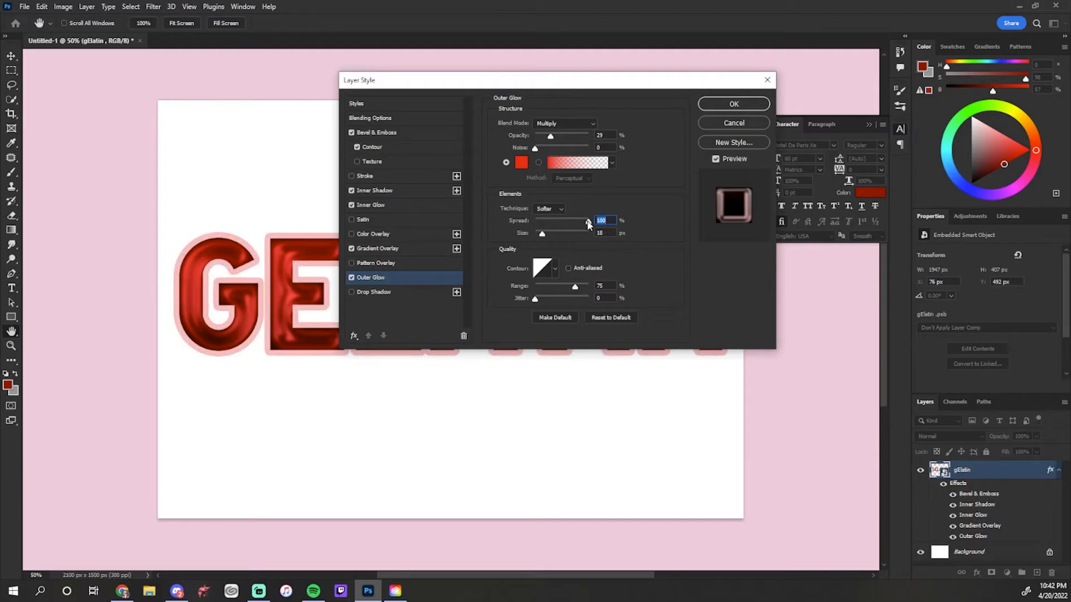
type("24")
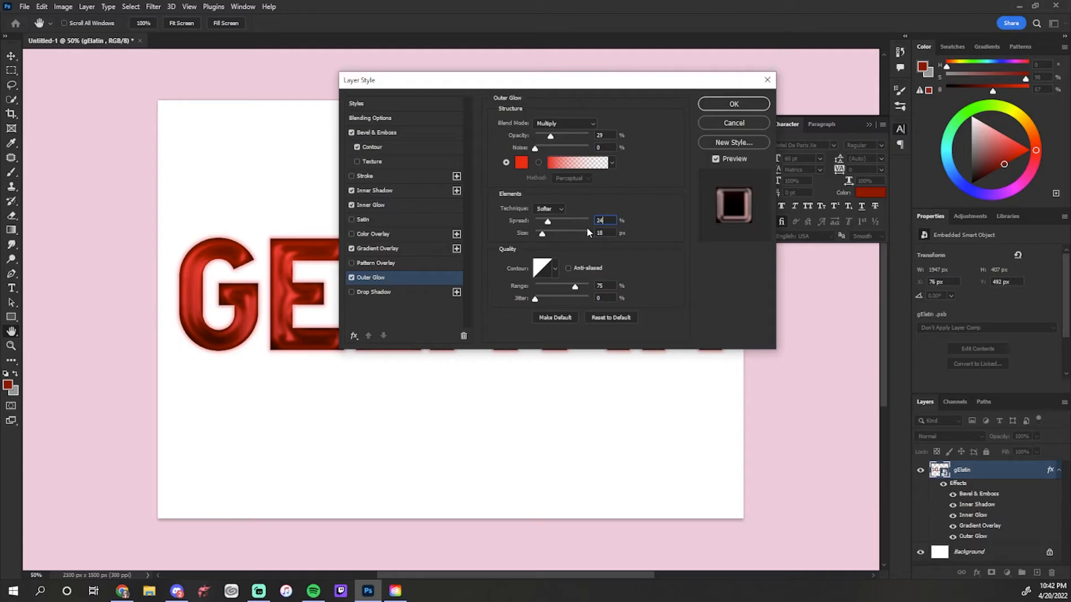
left_click_drag(542, 234, 624, 241)
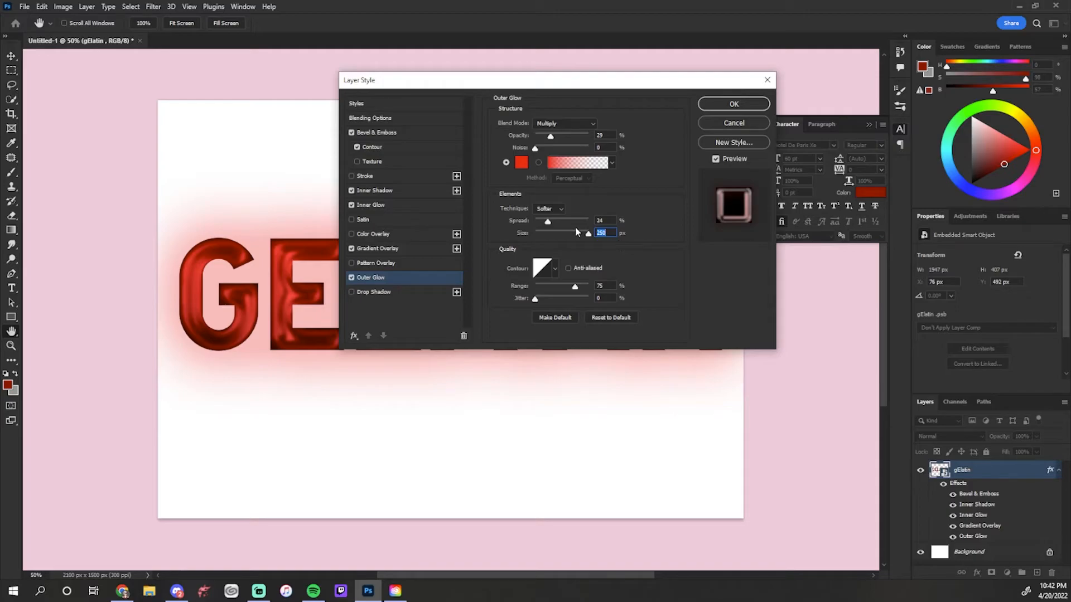
type("18")
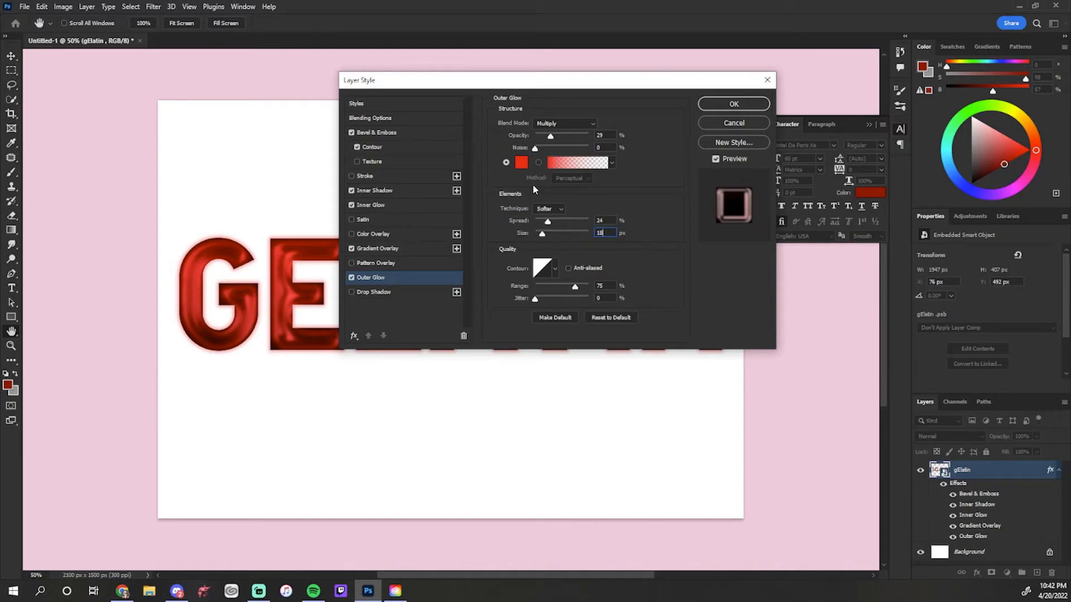
Step: Add a Multiply Drop Shadow in d01717 at 39% opacity, 75 px distance and 30 px size, knocked out by the layer, and apply the layer style
left_click(352, 292)
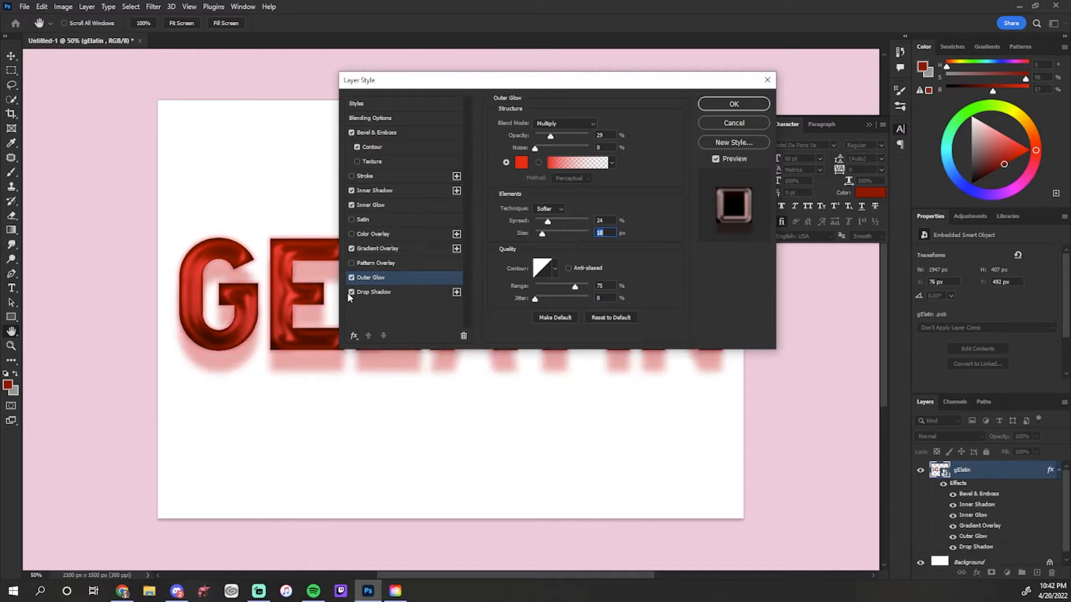
left_click(414, 292)
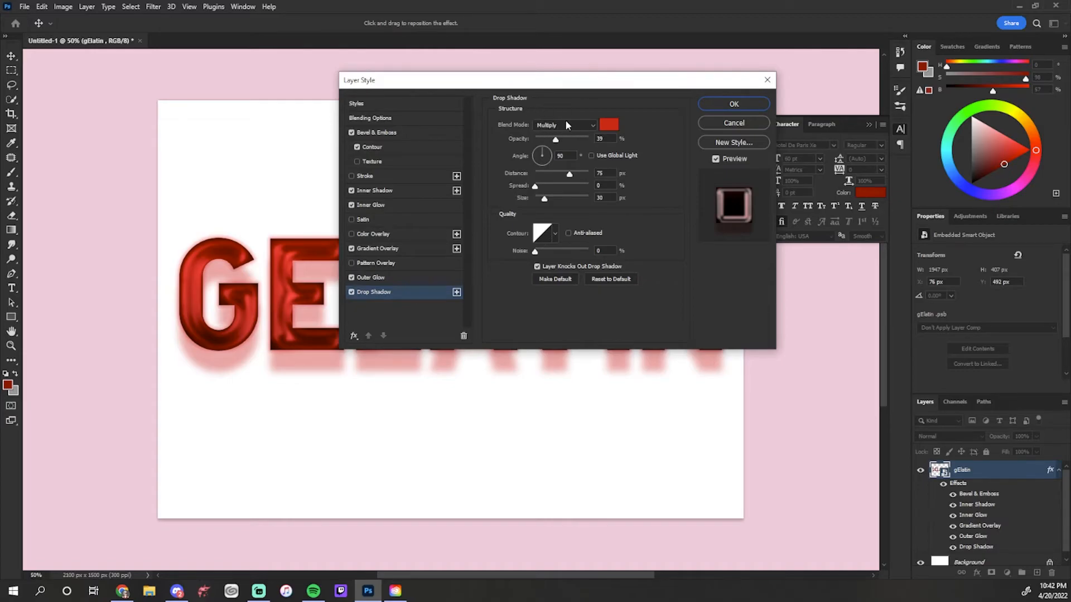
left_click(609, 125)
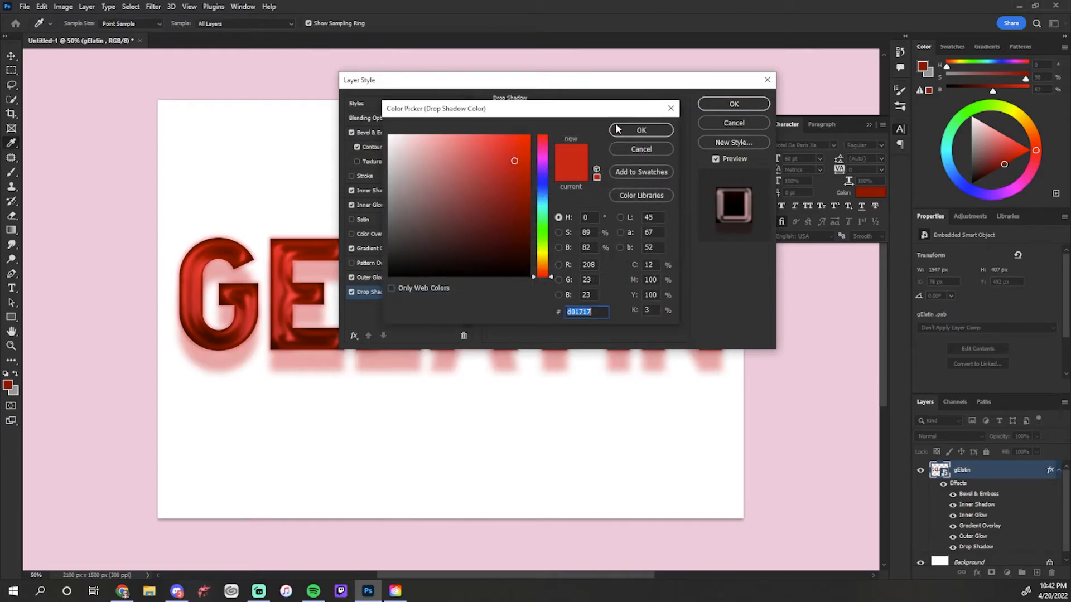
left_click(657, 133)
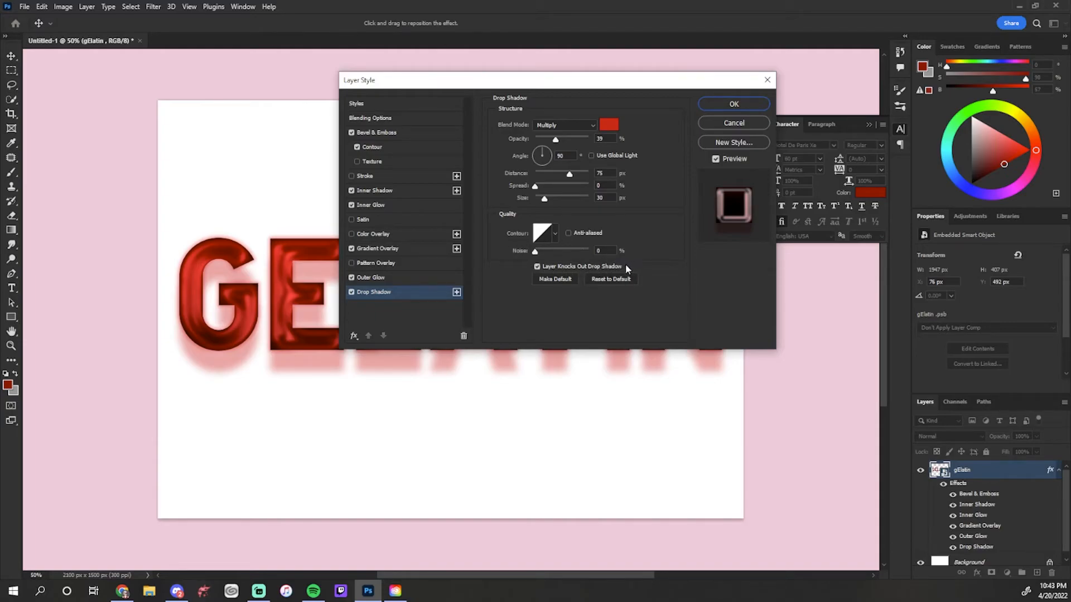
left_click(537, 267)
left_click(537, 266)
left_click(734, 104)
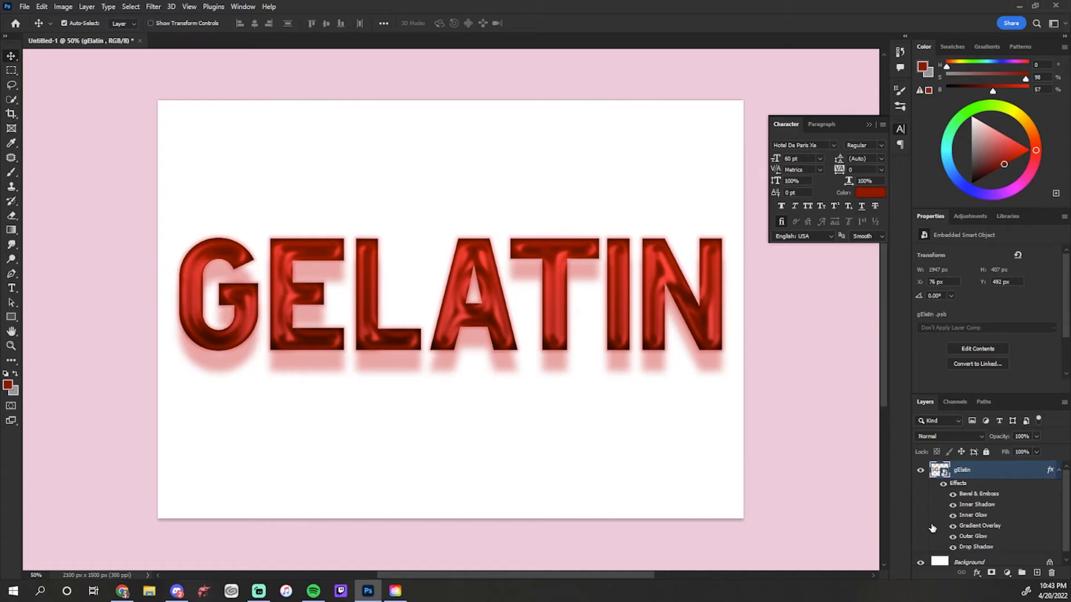
Step: Collapse the gElatin layer's effects list and duplicate the layer
left_click(1058, 472)
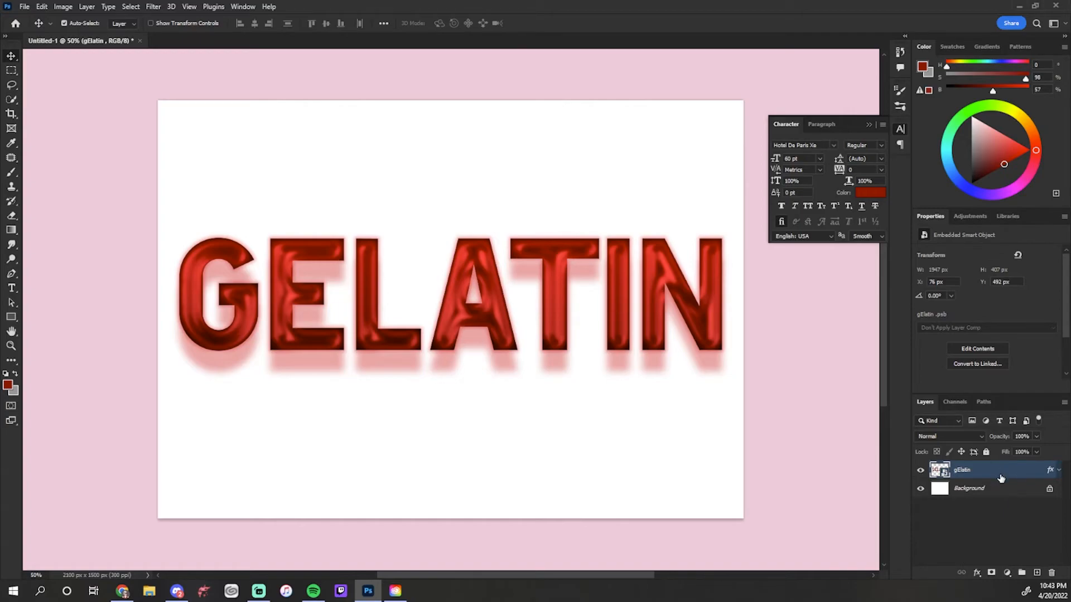
key("ctrl+j")
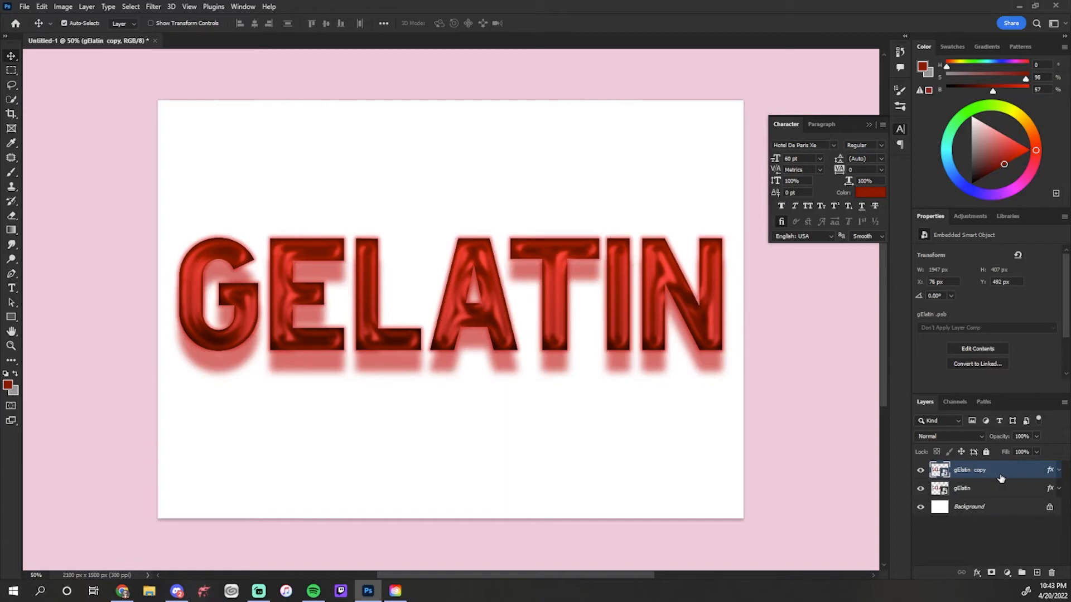
Step: Try lowering the gElatin copy's fill before converting it to a smart object, and undo both changes
left_click(1037, 451)
left_click_drag(1027, 463, 968, 478)
left_click(999, 525)
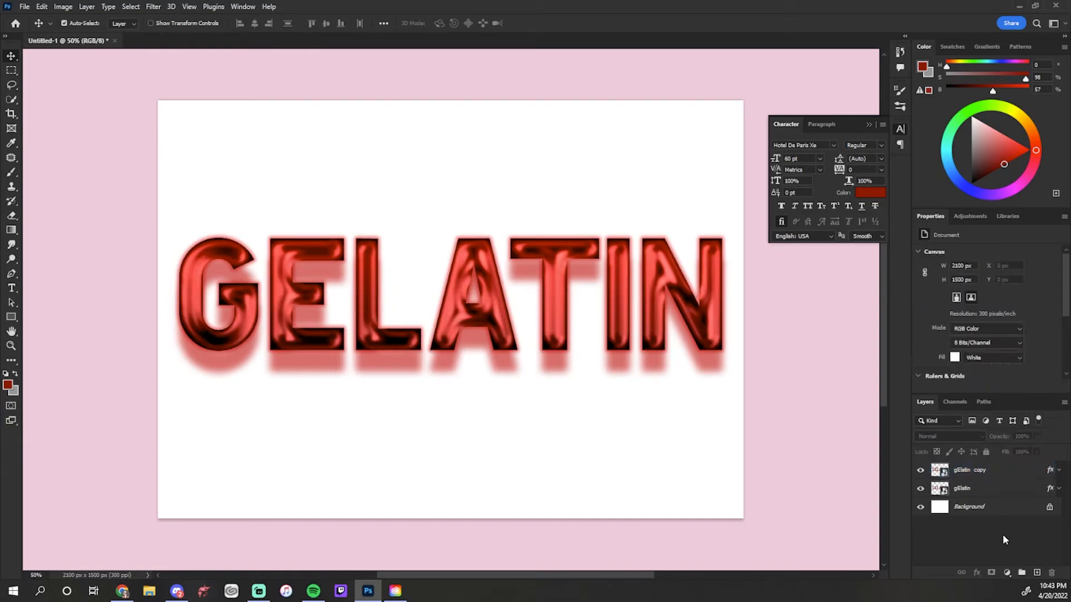
left_click(1047, 473)
right_click(1023, 473)
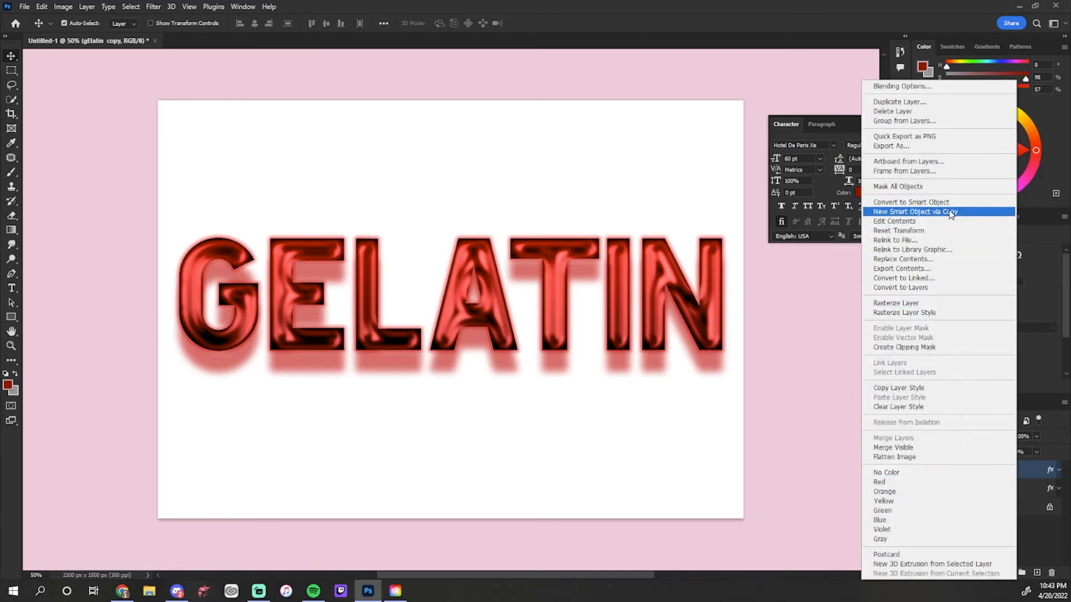
left_click(973, 202)
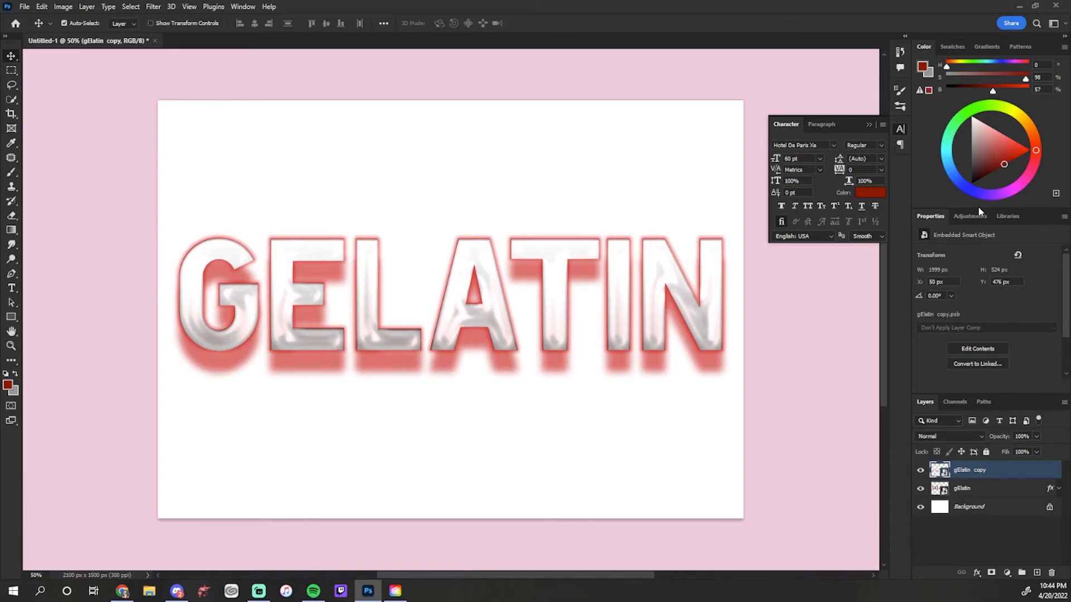
key("ctrl+z")
key("ctrl+z")
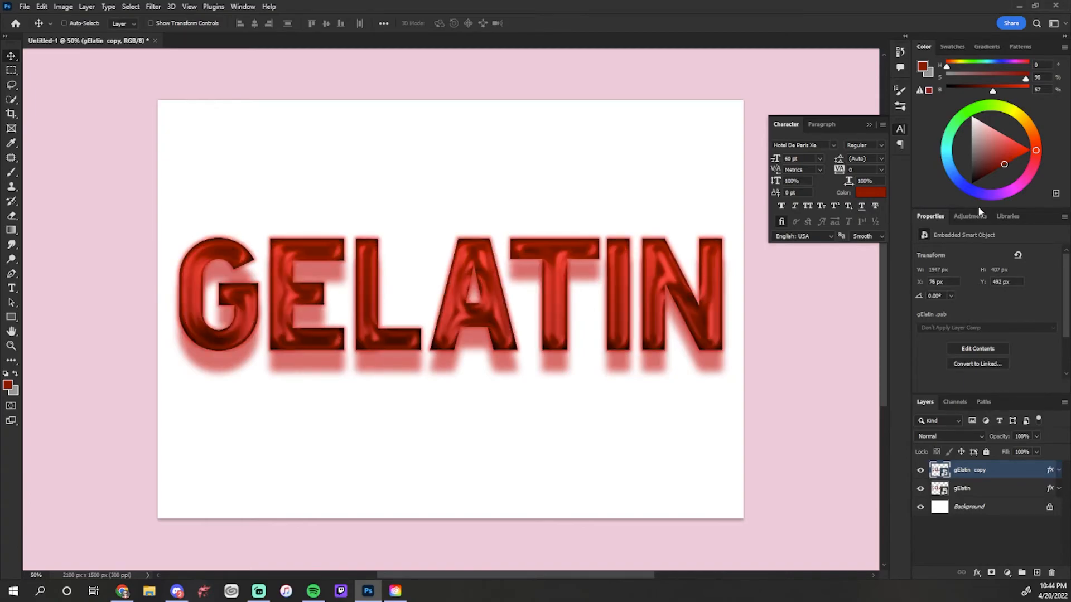
Step: Convert the gElatin copy layer to a smart object and set its fill to 0%
right_click(1023, 471)
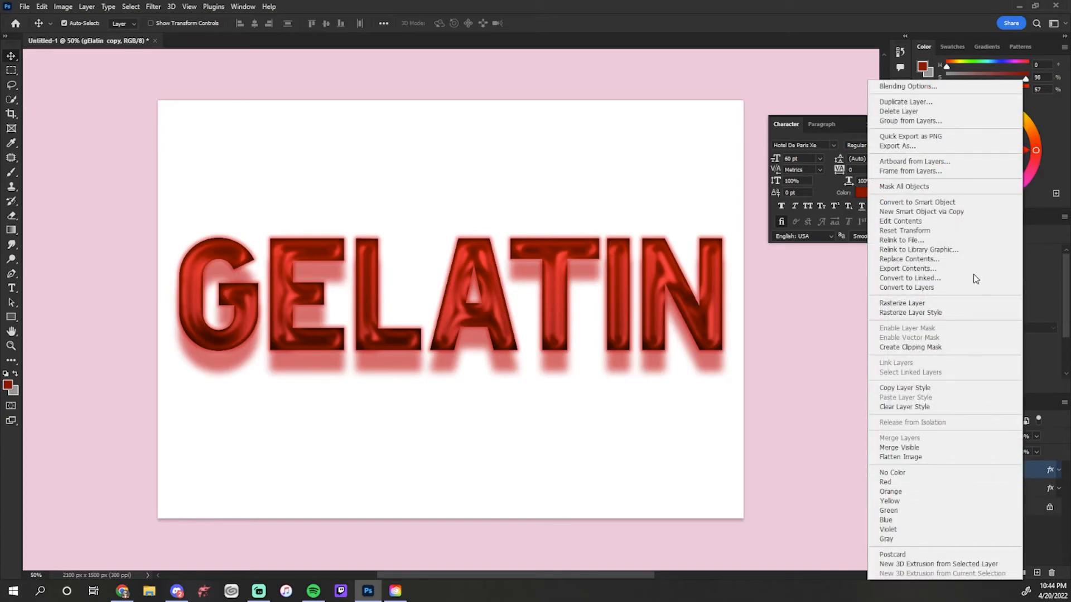
left_click(954, 202)
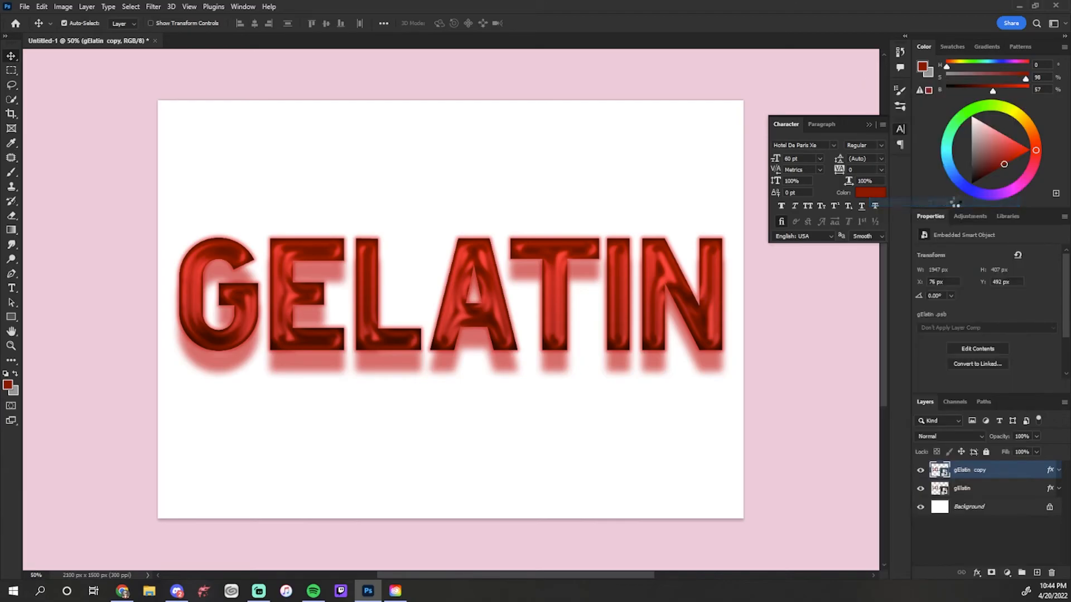
left_click(1036, 452)
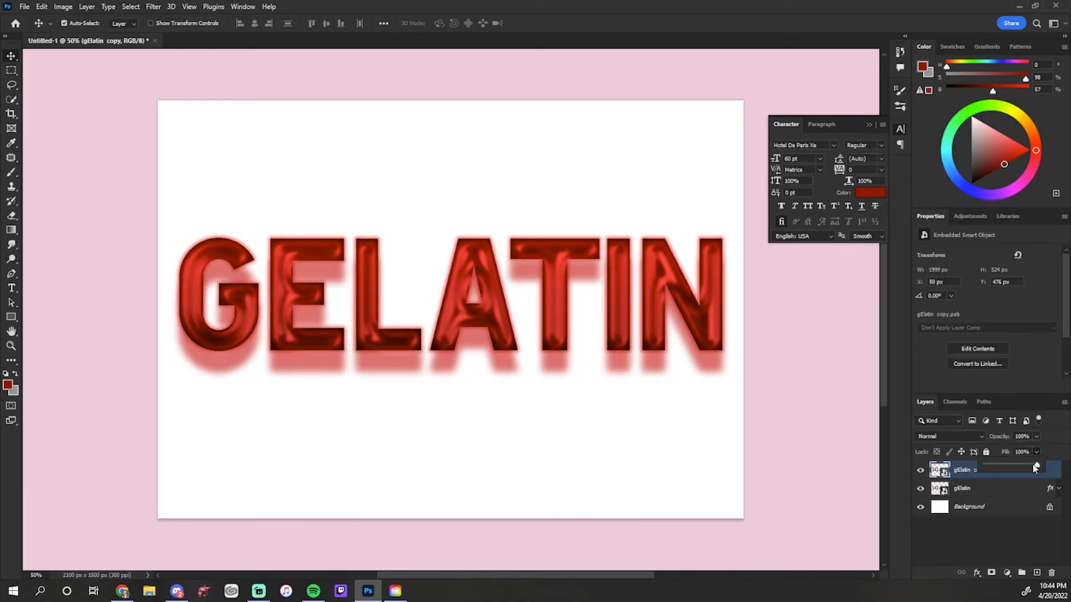
left_click_drag(1041, 464, 971, 513)
left_click(974, 533)
left_click(976, 530)
left_click(1004, 475)
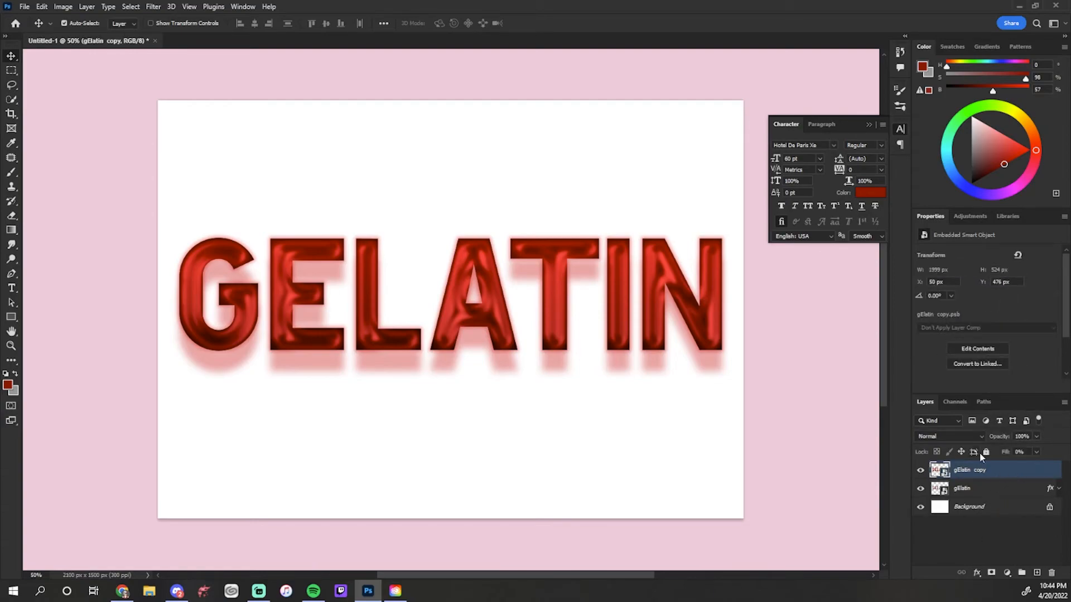
Step: Apply a Plastic Wrap filter to the gElatin copy layer with Highlight Strength 12, Detail 15 and Smoothness 14
left_click(154, 7)
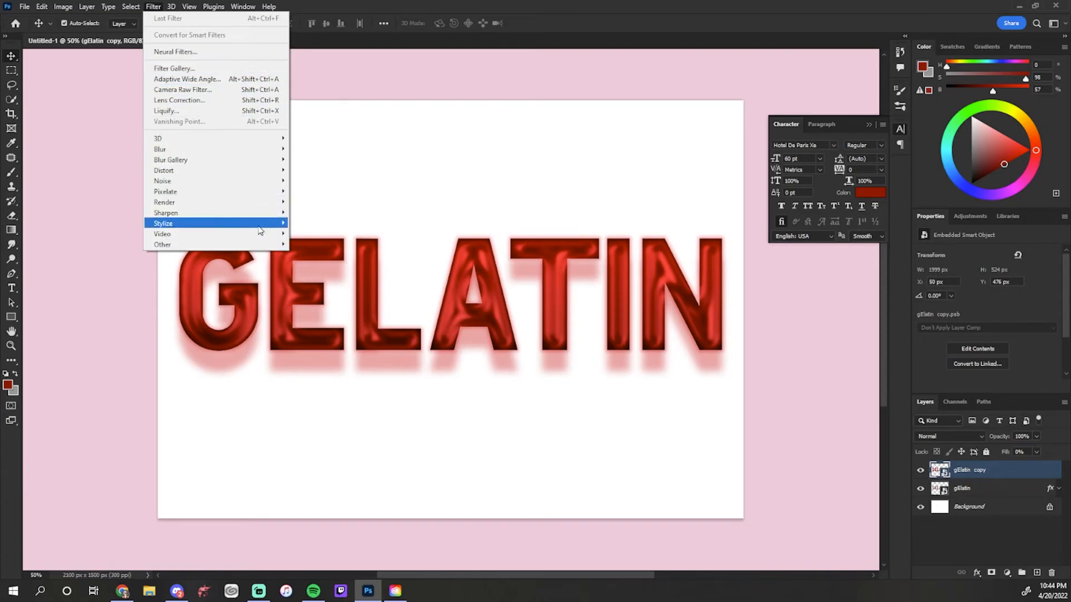
left_click(248, 70)
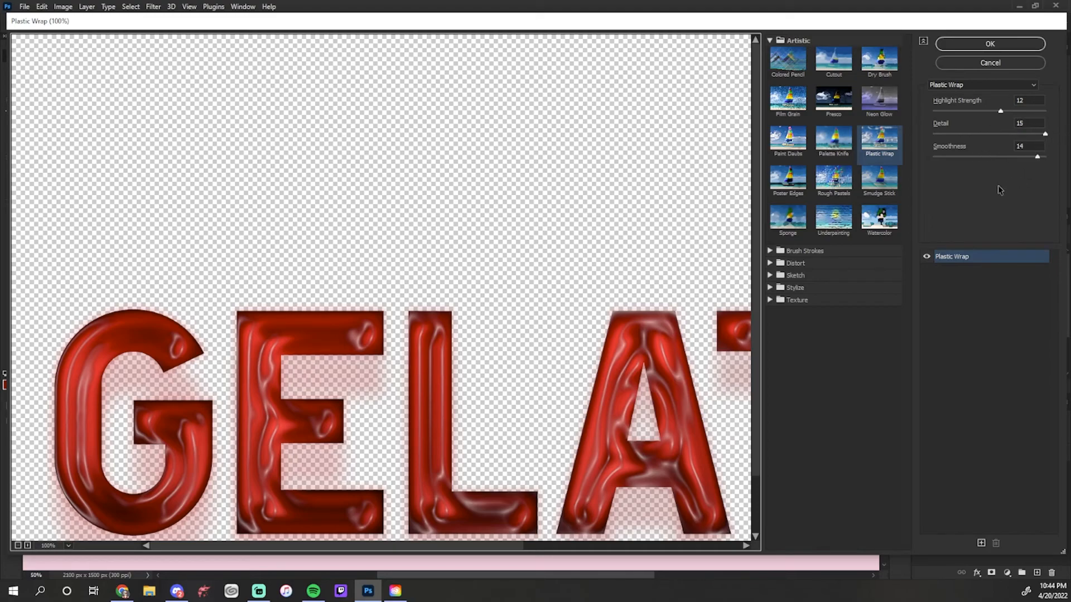
left_click_drag(1037, 156, 1046, 158)
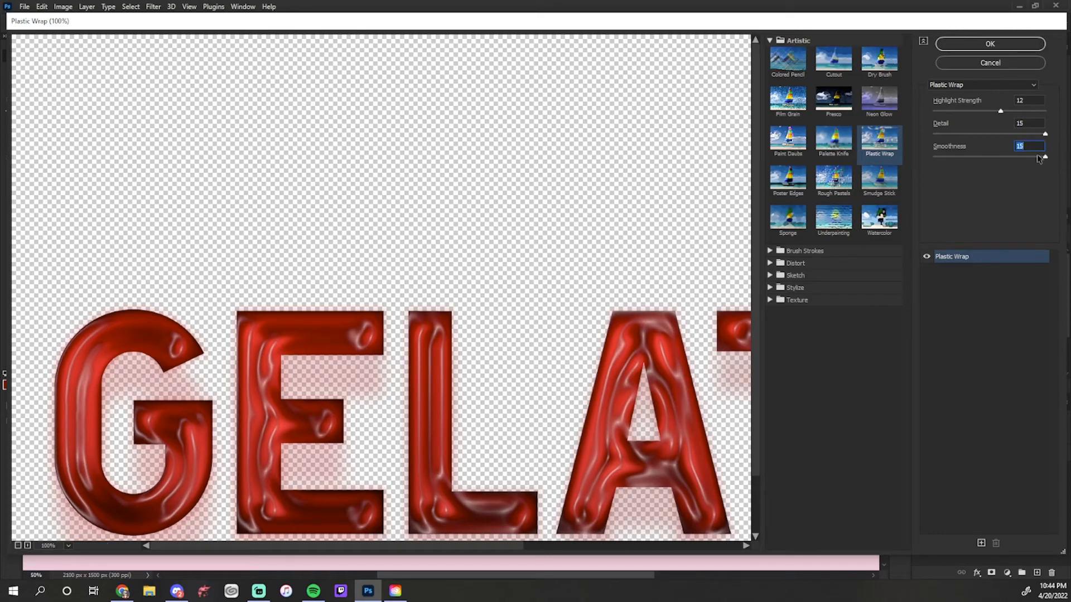
type("14")
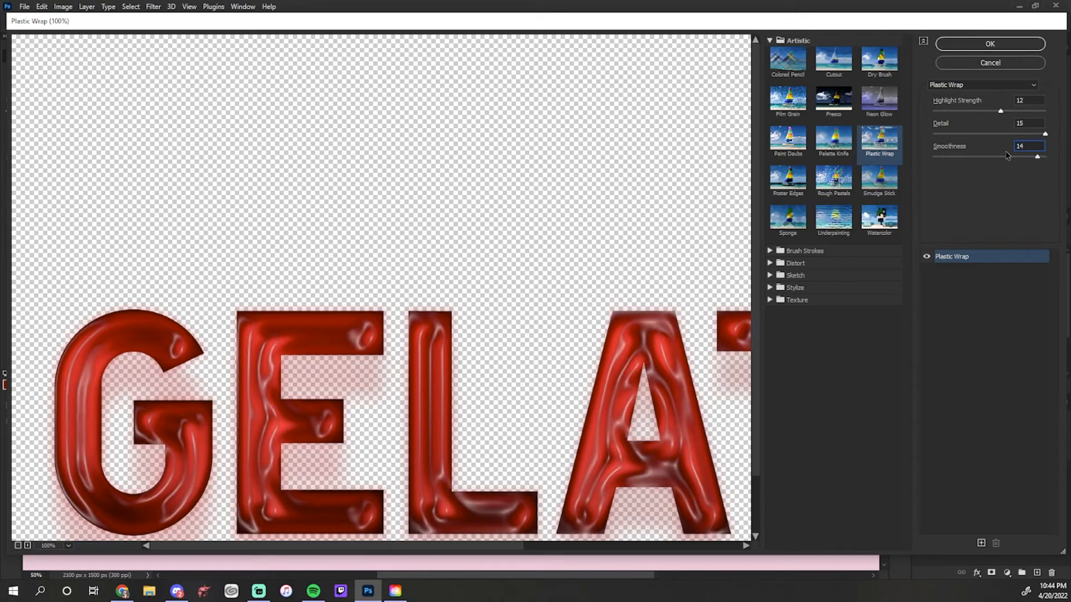
left_click(990, 44)
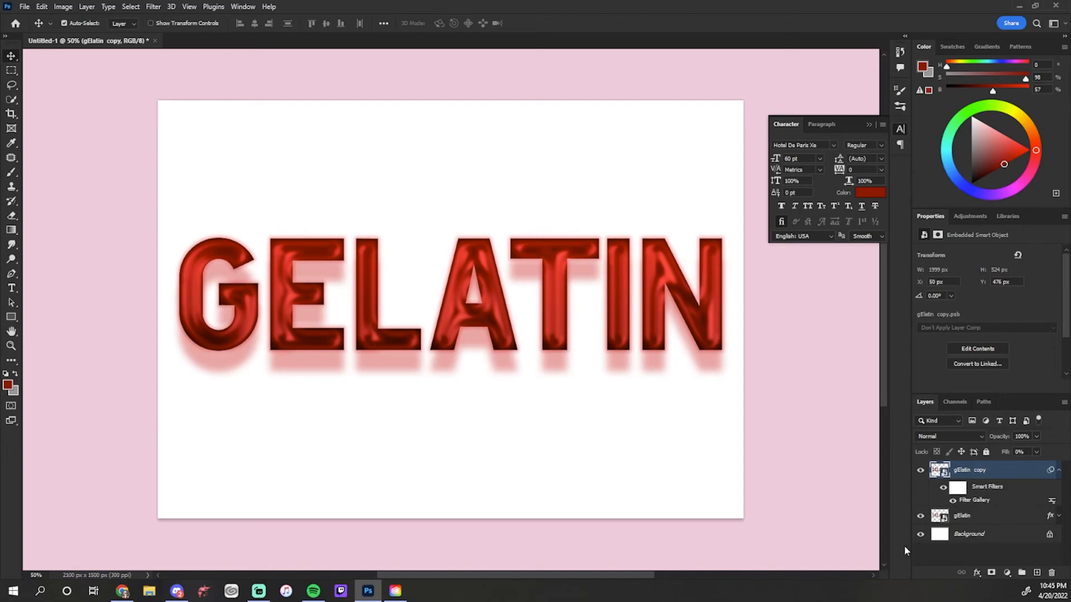
Step: Apply a Gaussian Blur with a 12.5 pixel radius to the gElatin copy smart object
left_click(153, 7)
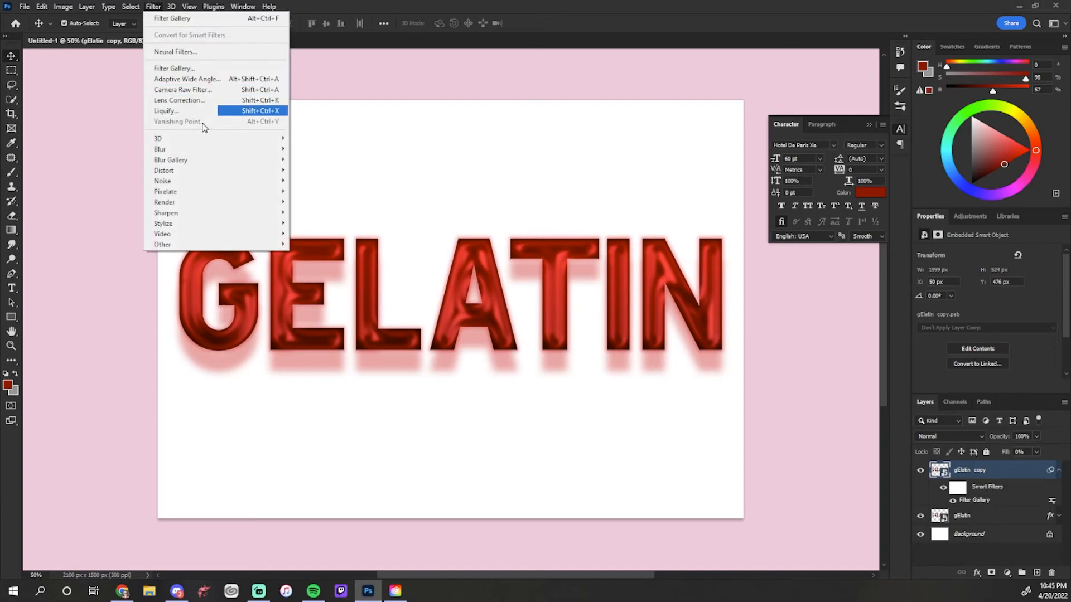
mouse_move(234, 153)
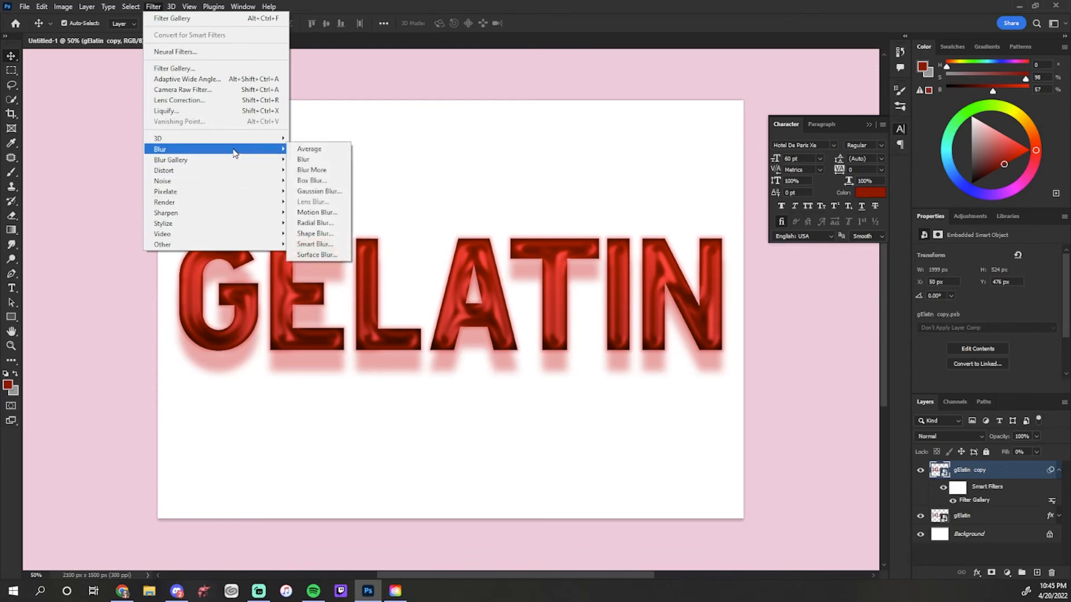
left_click(340, 191)
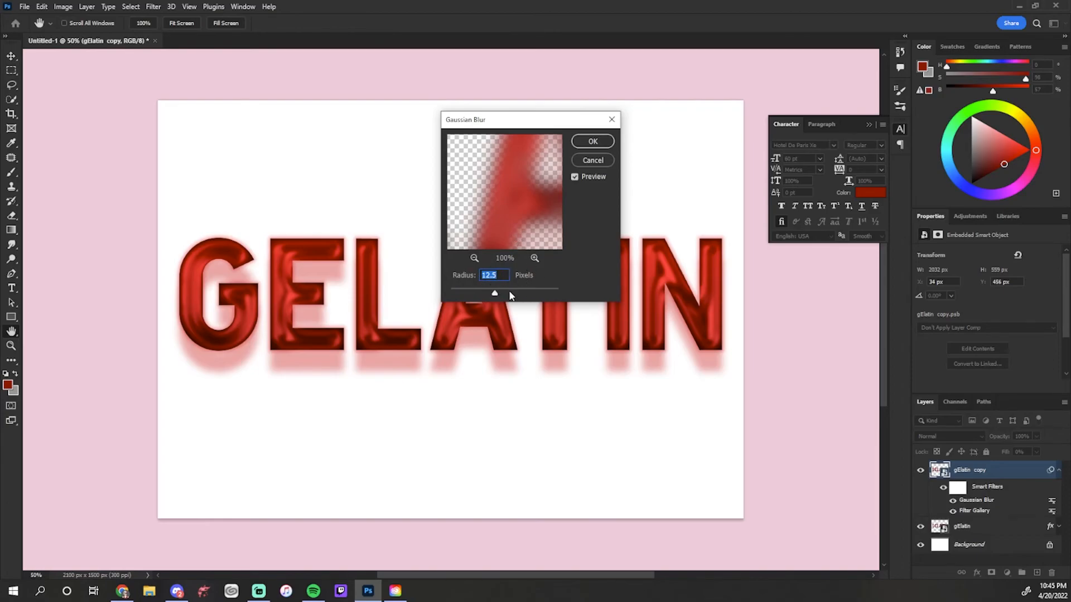
left_click(593, 141)
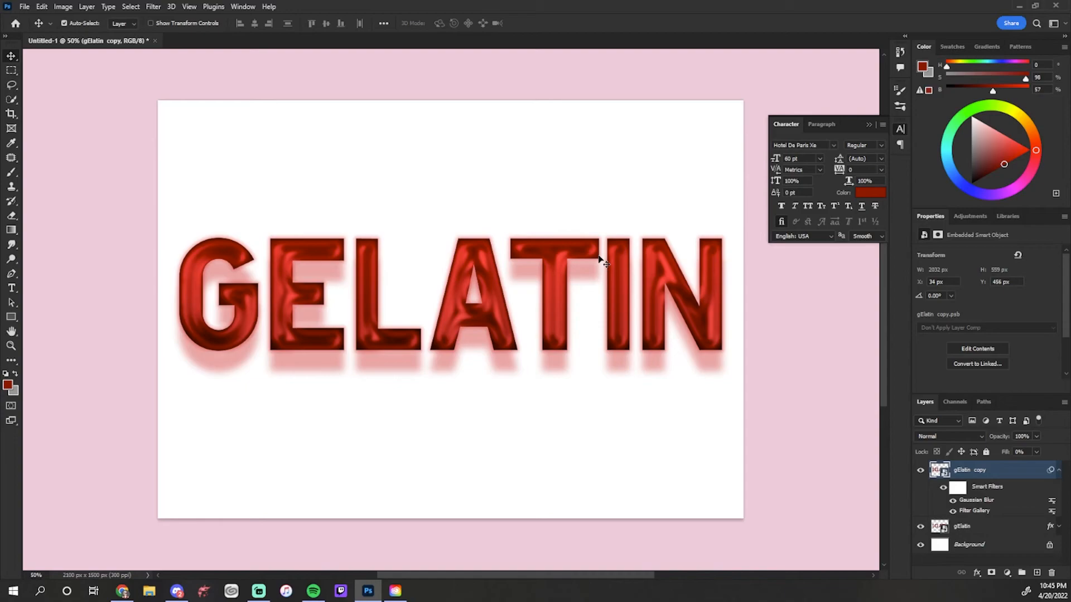
Step: Lower the opacity of the original gElatin layer to 88%
left_click(1018, 529)
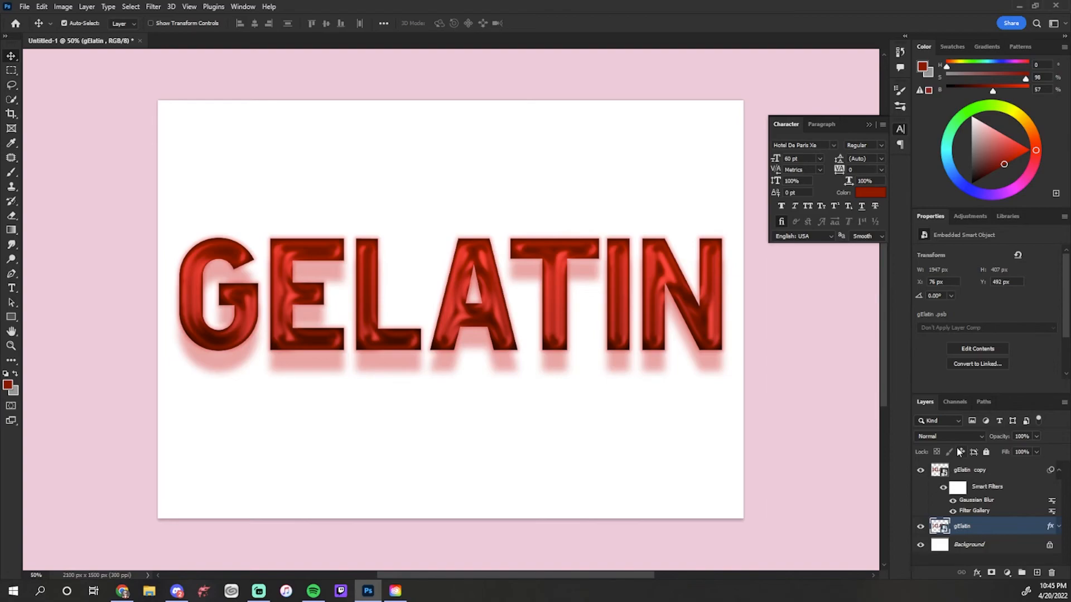
left_click(1035, 436)
left_click(1024, 450)
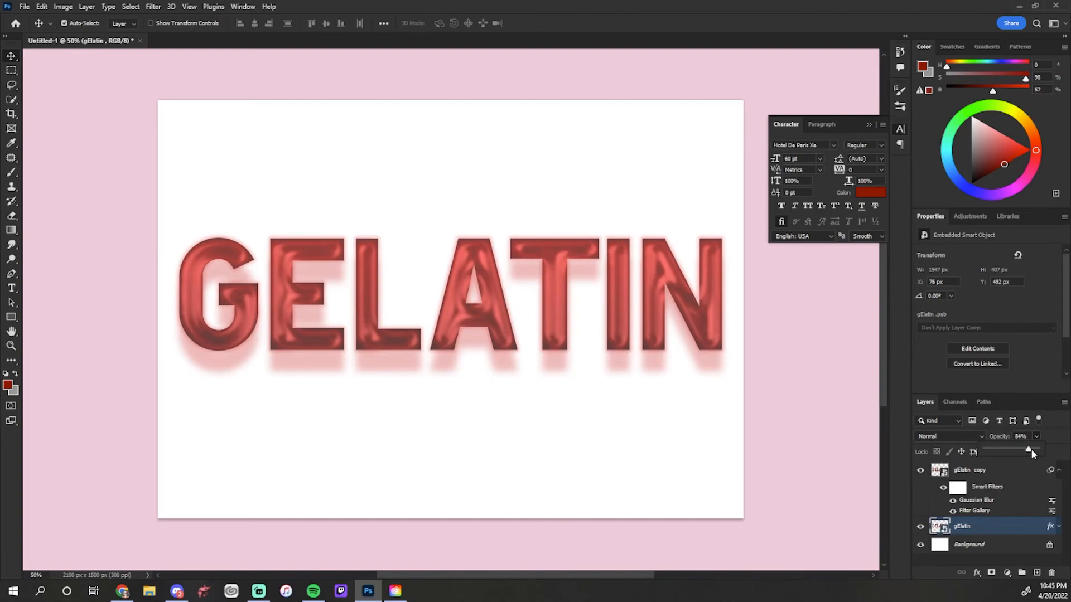
left_click(1029, 450)
left_click_drag(1029, 450, 1027, 450)
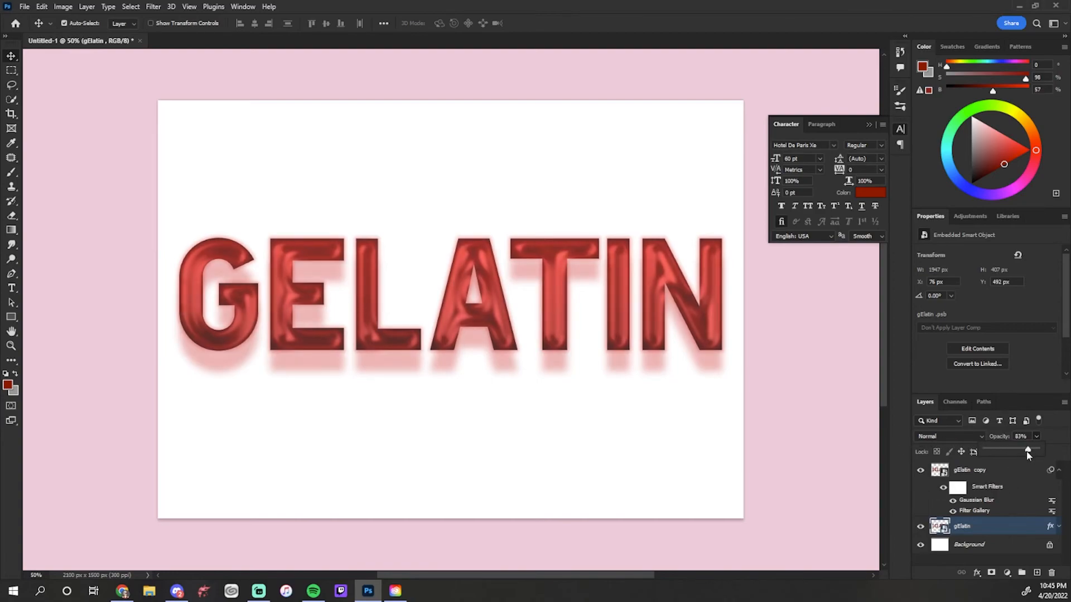
left_click(1031, 451)
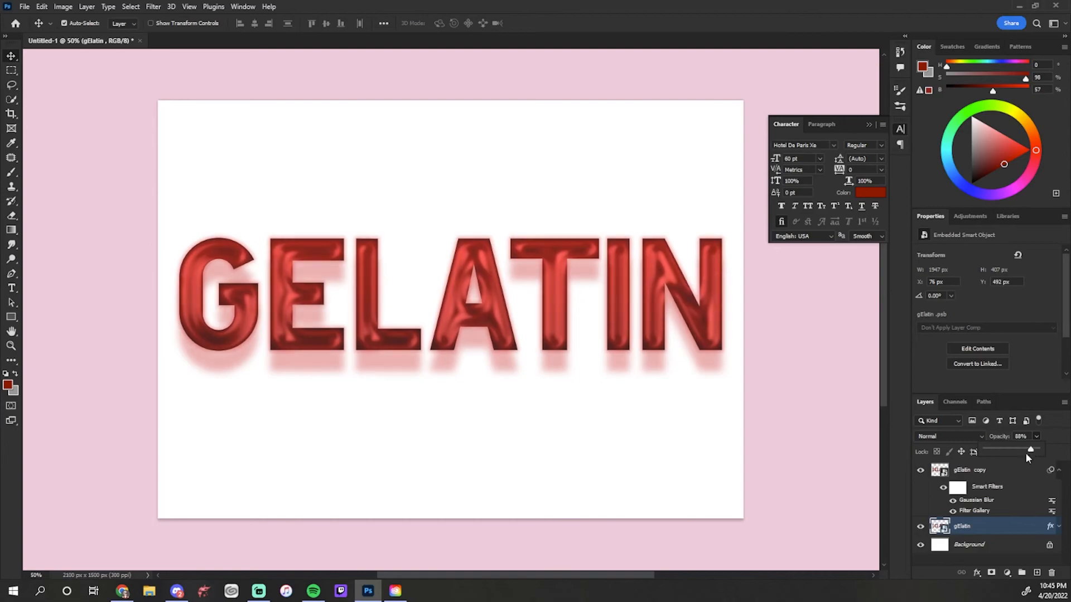
left_click(905, 501)
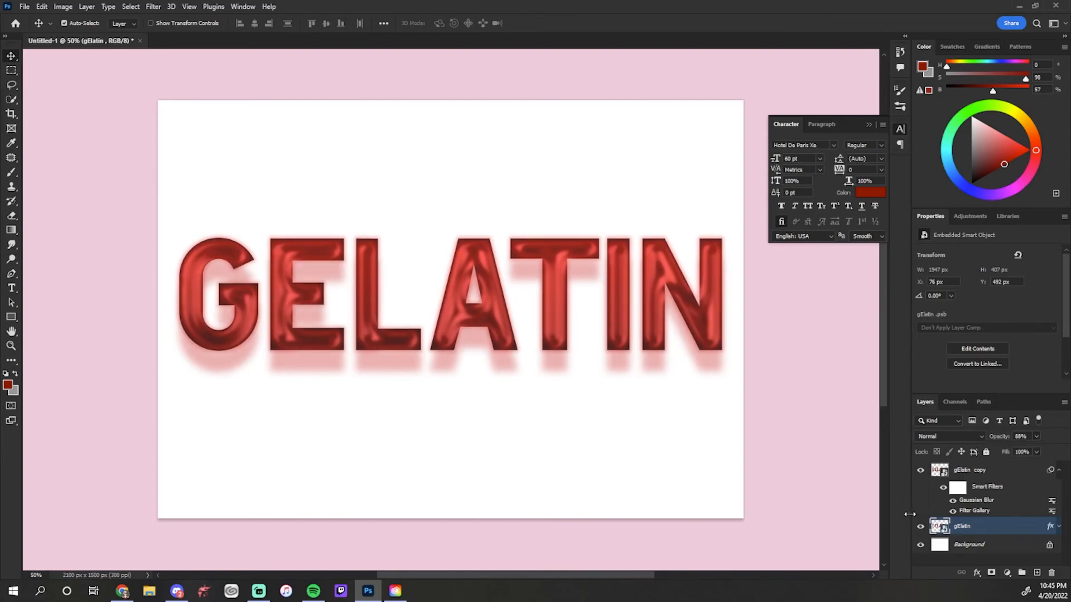
Step: Add a new layer directly above the Background and fill it with the light red e03e3e using the Paint Bucket
left_click(1003, 561)
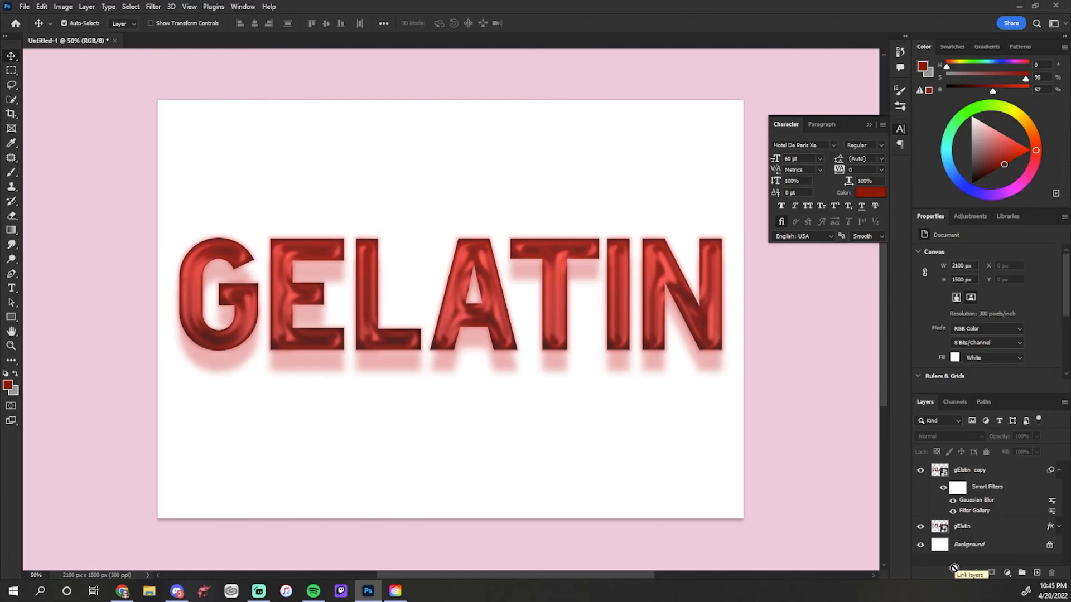
left_click(1037, 573)
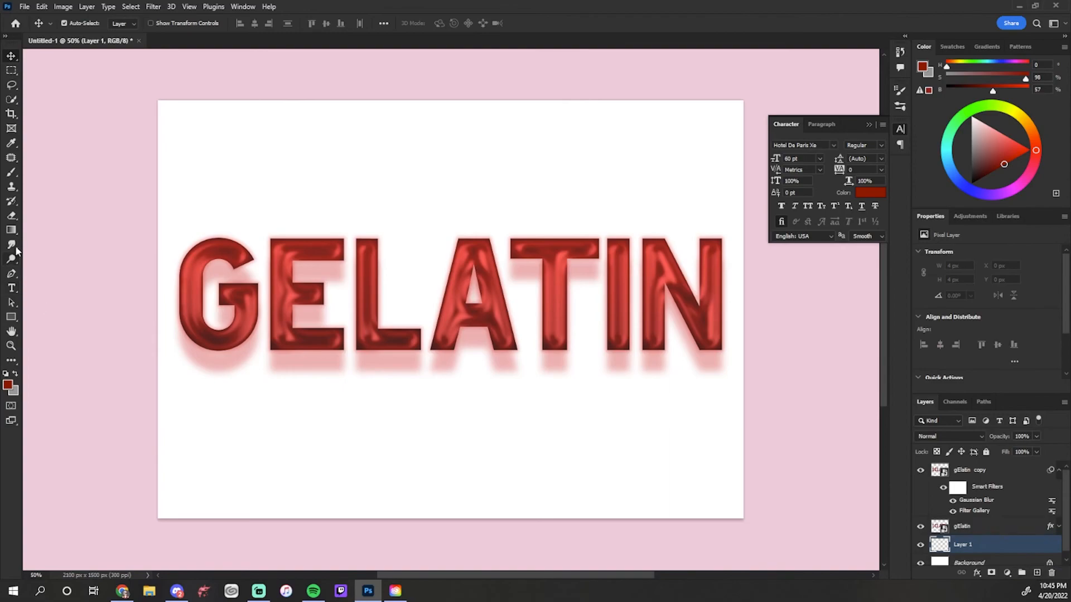
left_click(11, 229)
right_click(12, 230)
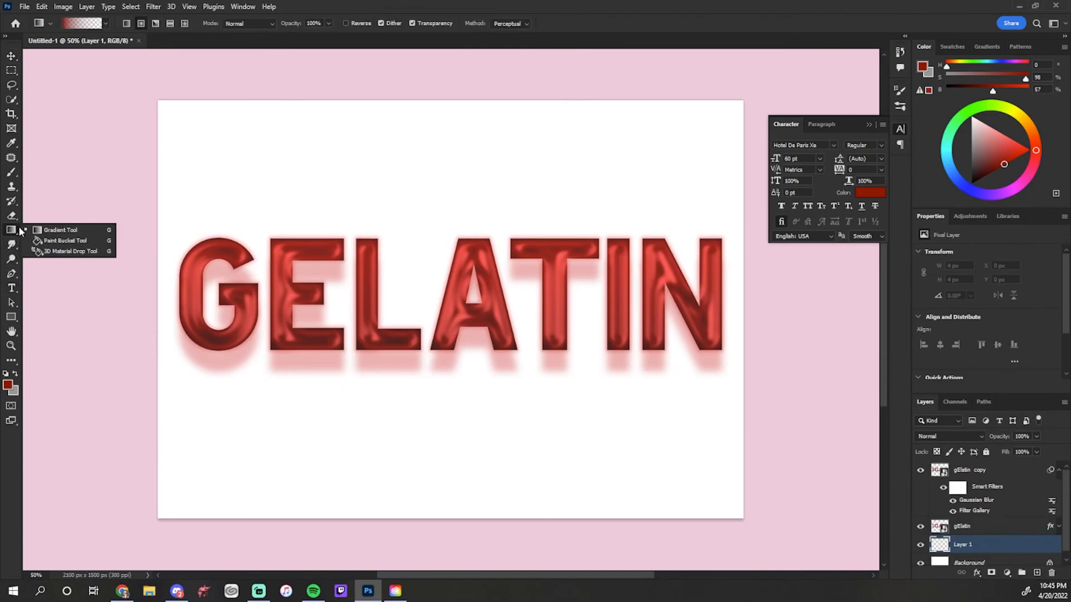
left_click(75, 243)
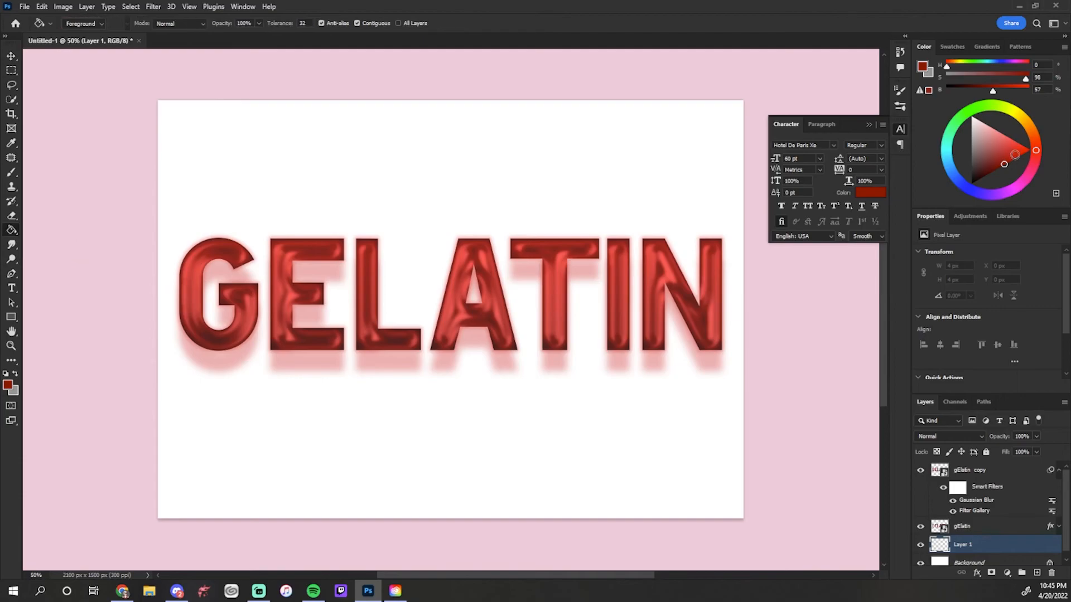
left_click_drag(1005, 149, 1009, 145)
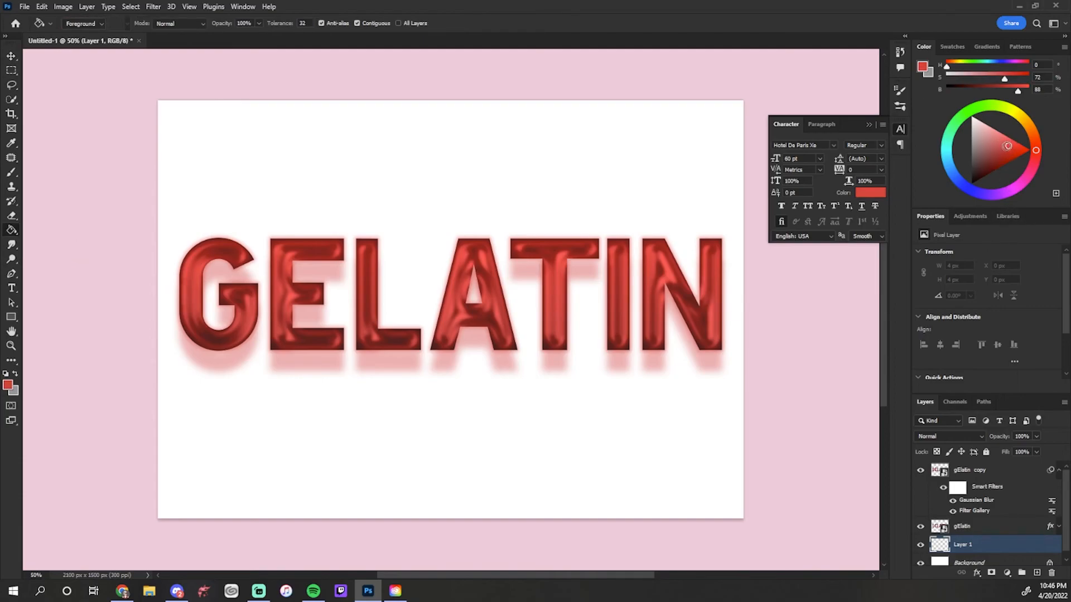
left_click(870, 193)
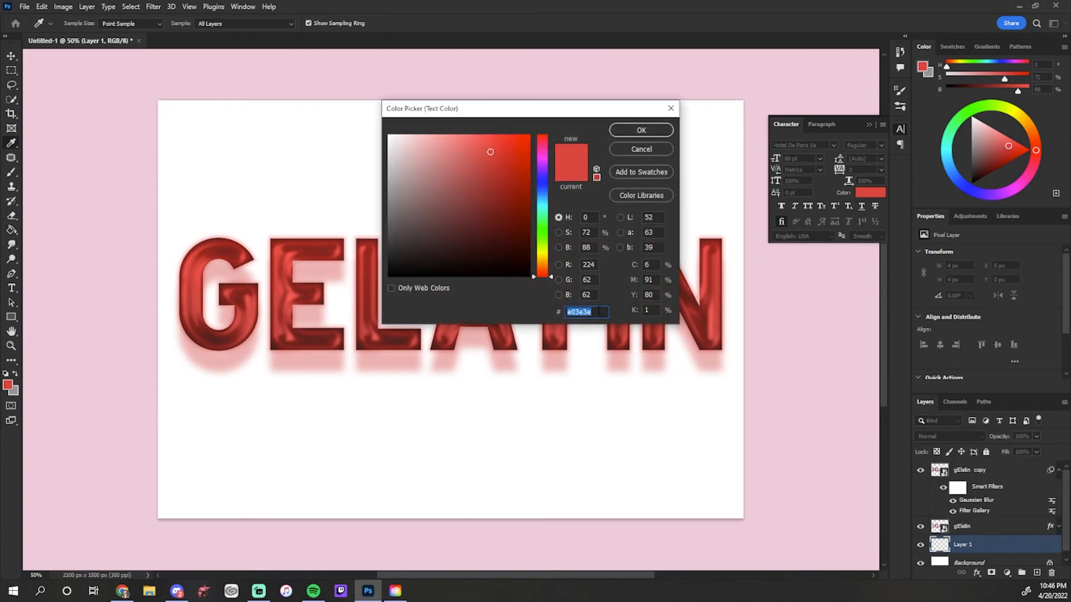
left_click(631, 129)
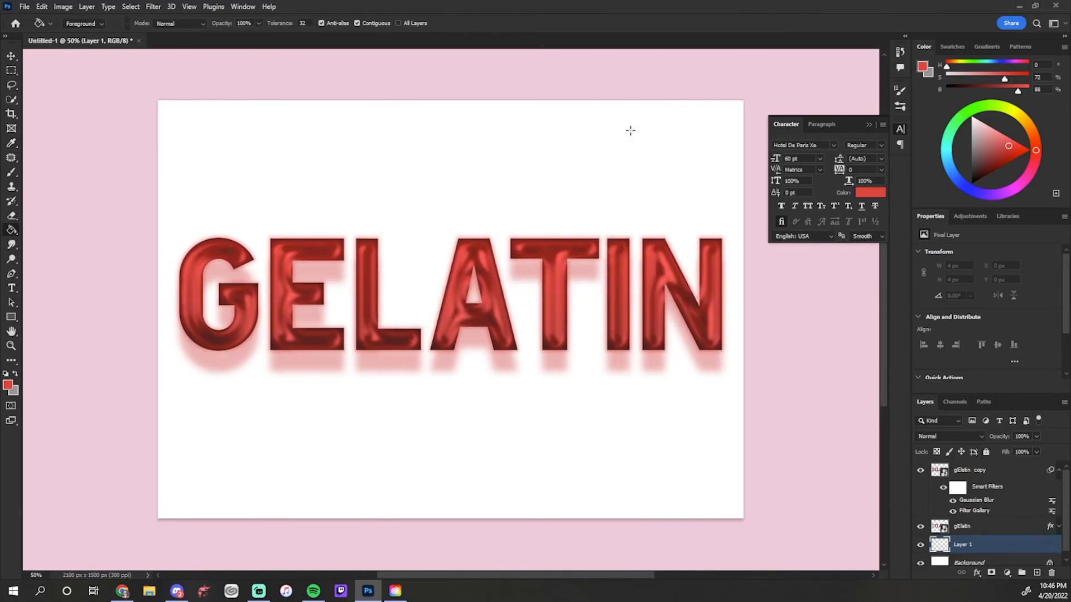
left_click(309, 167)
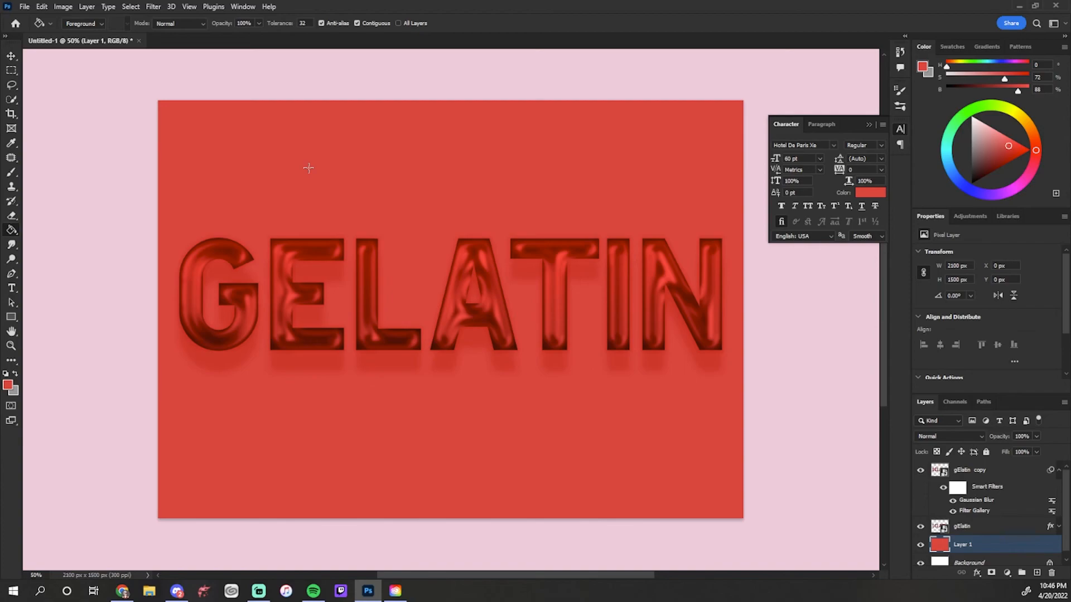
Step: Refill Layer 1 with the deeper red d01c1c and check the colour's hex code
left_click(1012, 152)
left_click(648, 199)
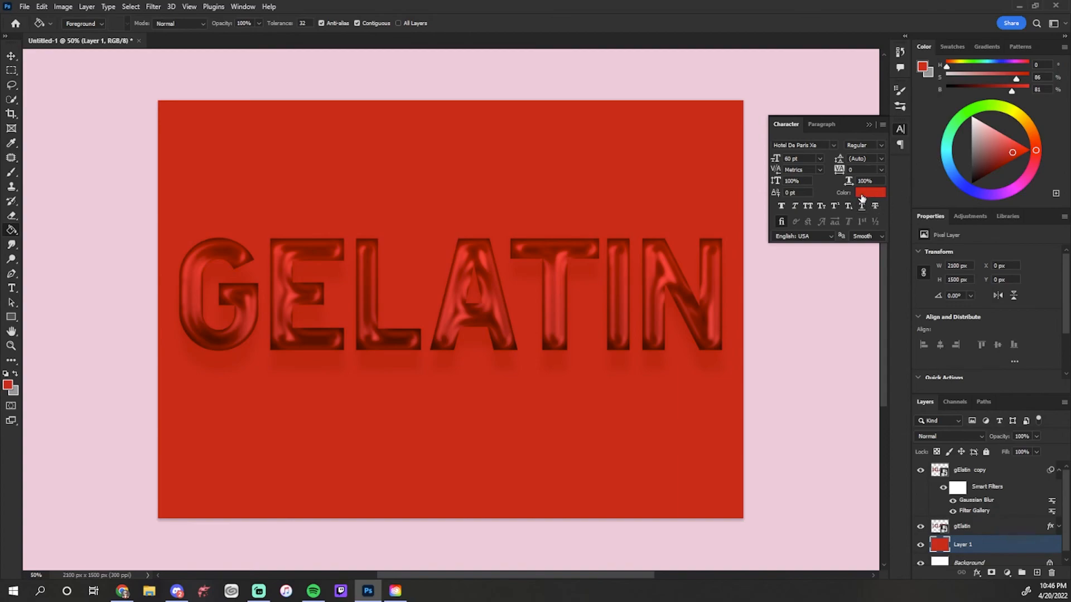
left_click(862, 195)
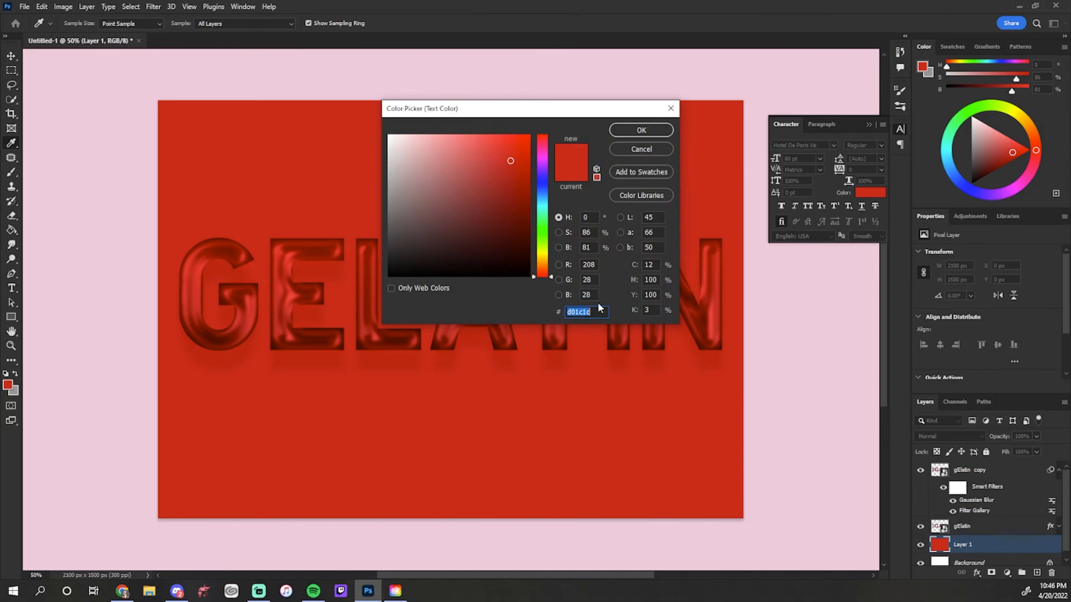
left_click(652, 132)
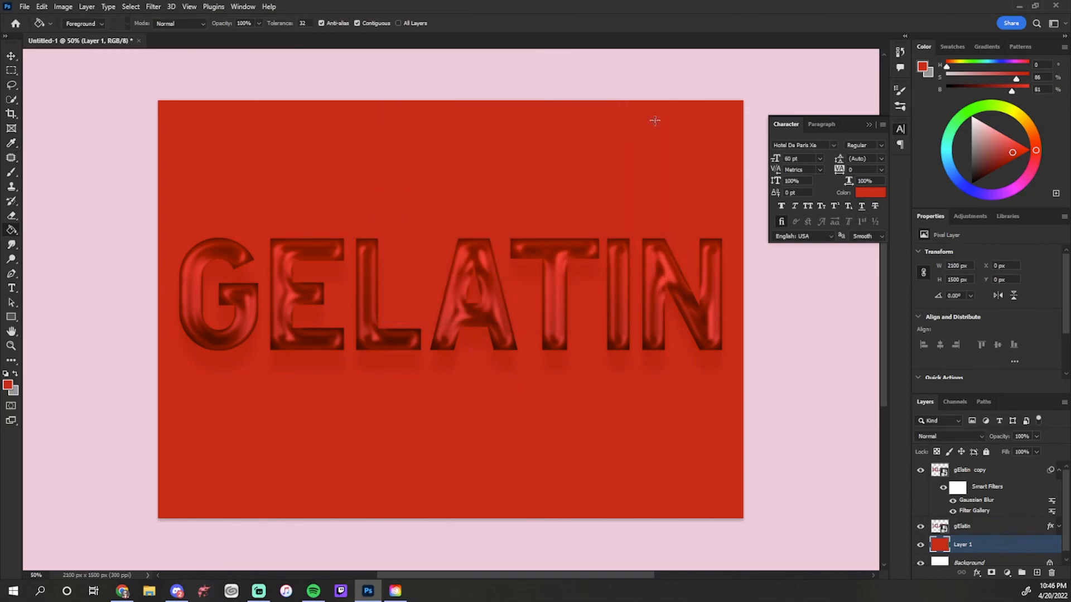
Step: Draw two overlapping white-to-transparent radial gradients on Layer 1, from around the middle of the word out past the canvas's upper edge
right_click(12, 231)
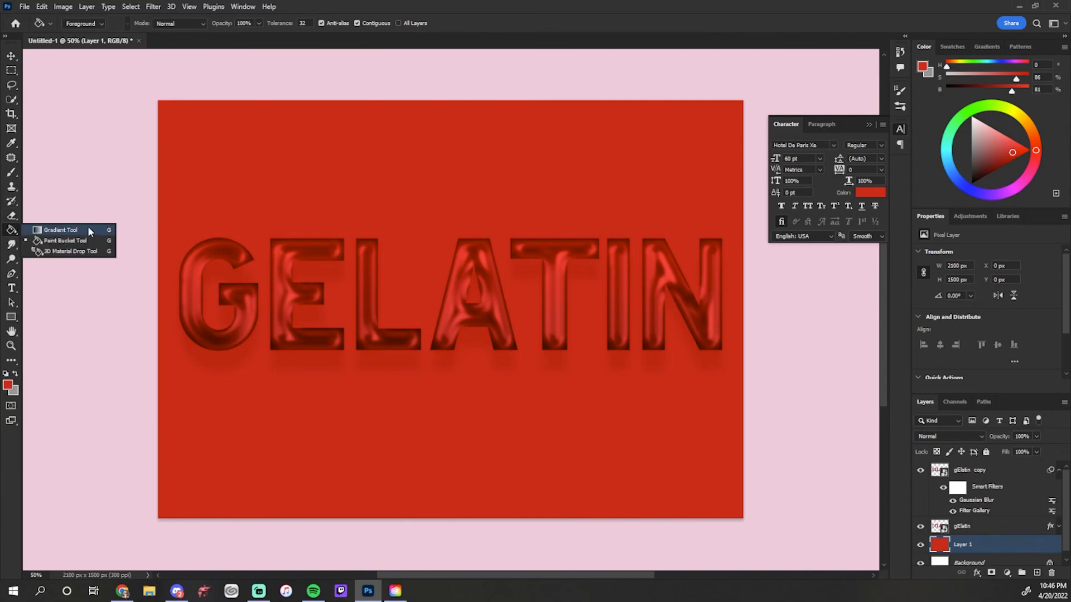
left_click(60, 234)
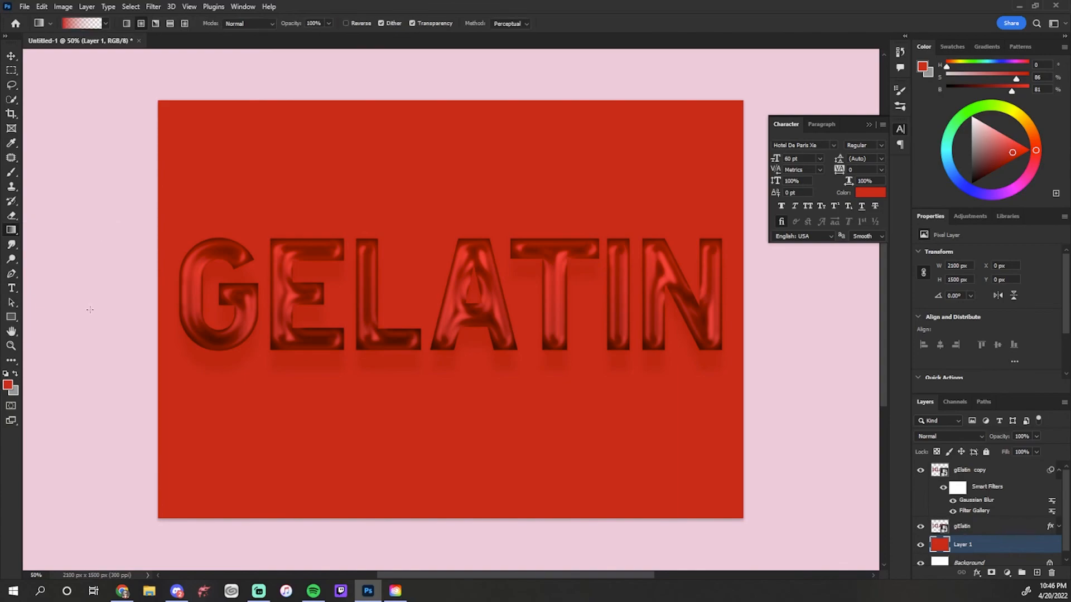
left_click(141, 24)
left_click_drag(993, 149, 967, 80)
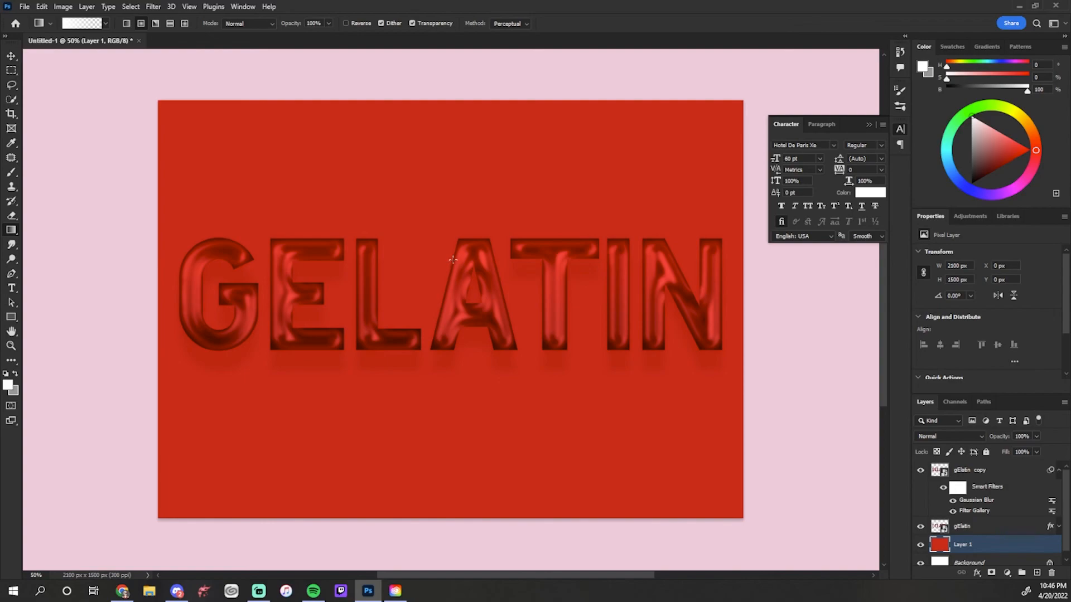
left_click_drag(452, 259, 703, 55)
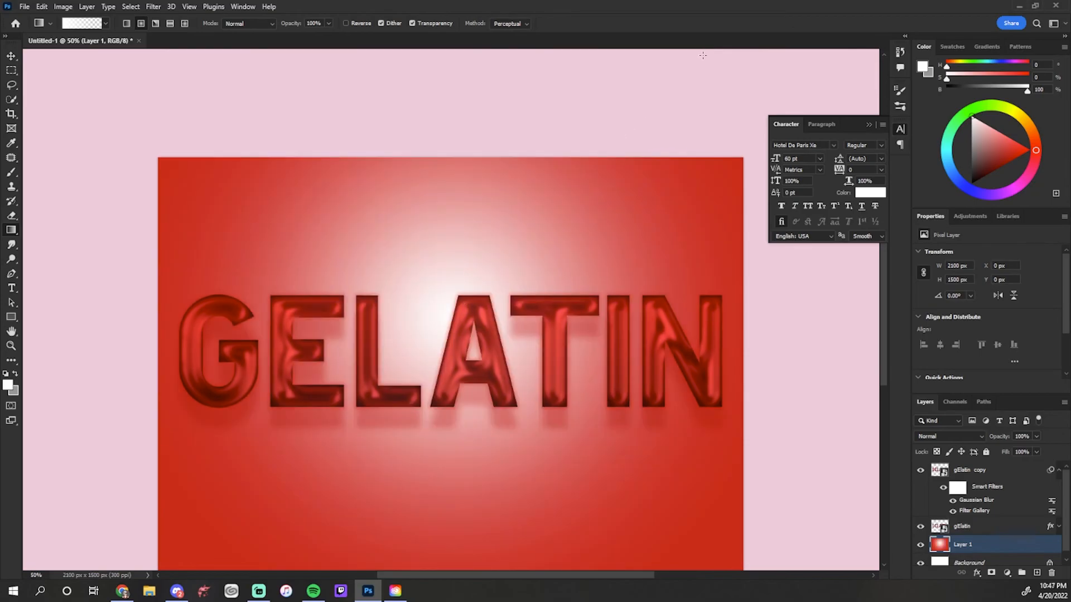
left_click_drag(444, 395, 538, 47)
left_click_drag(884, 303, 892, 366)
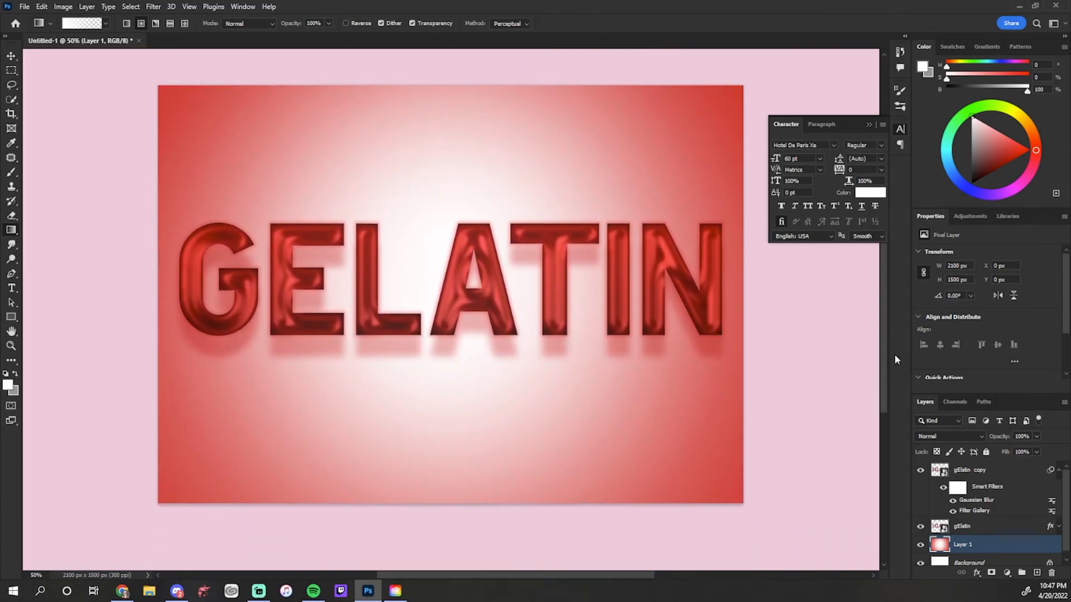